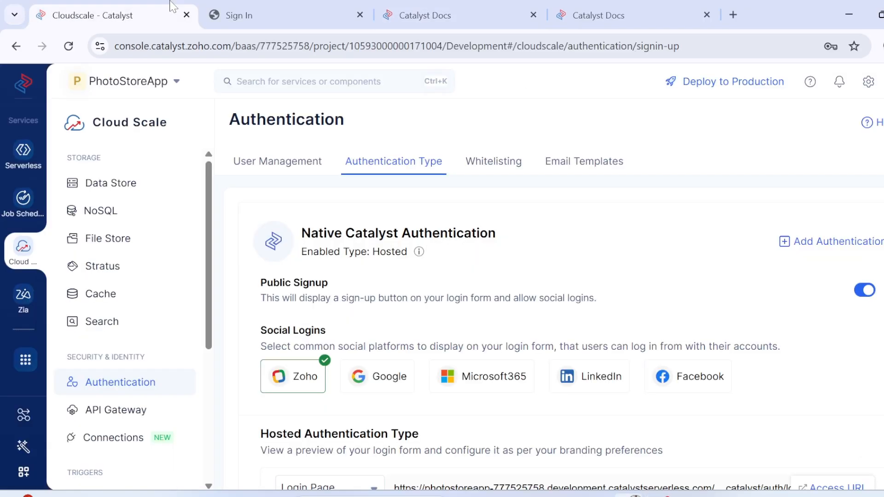
Step: Examine the hosted login page preview in the authentication settings and compare it with the live PhotoStoreApp sign-in page
scroll(462, 297, down, 5)
scroll(442, 388, down, 3)
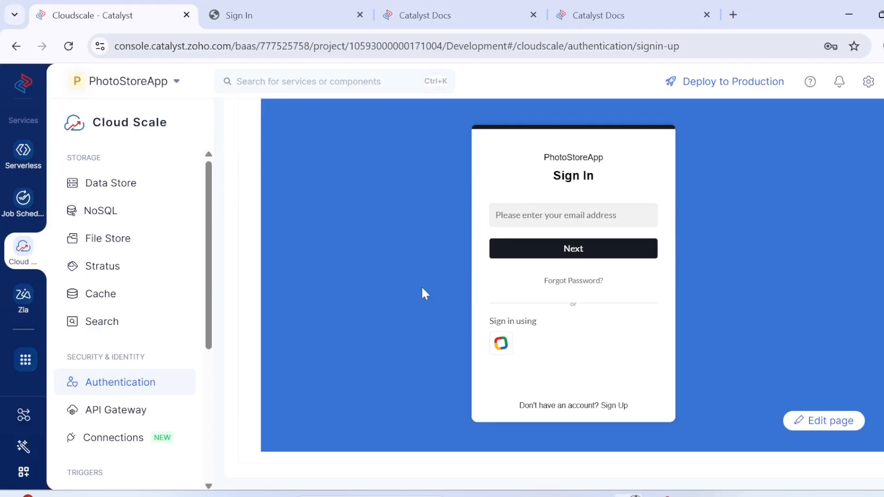
scroll(400, 161, up, 3)
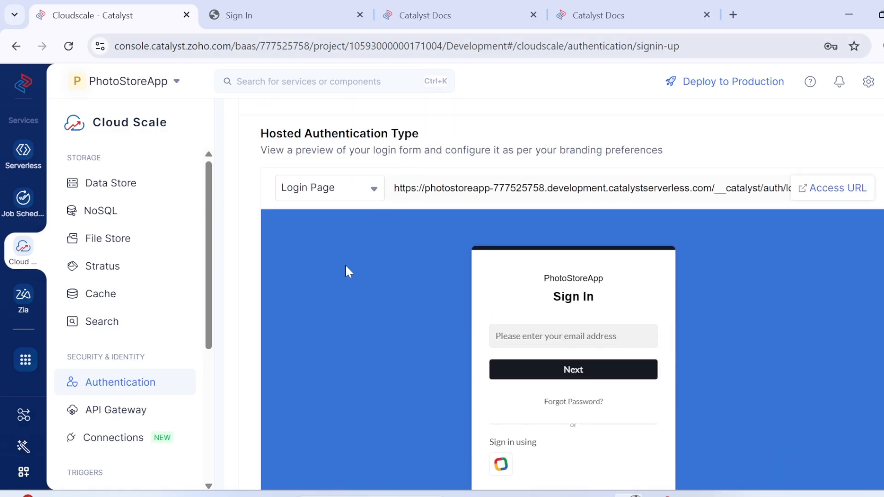
click(818, 190)
click(460, 15)
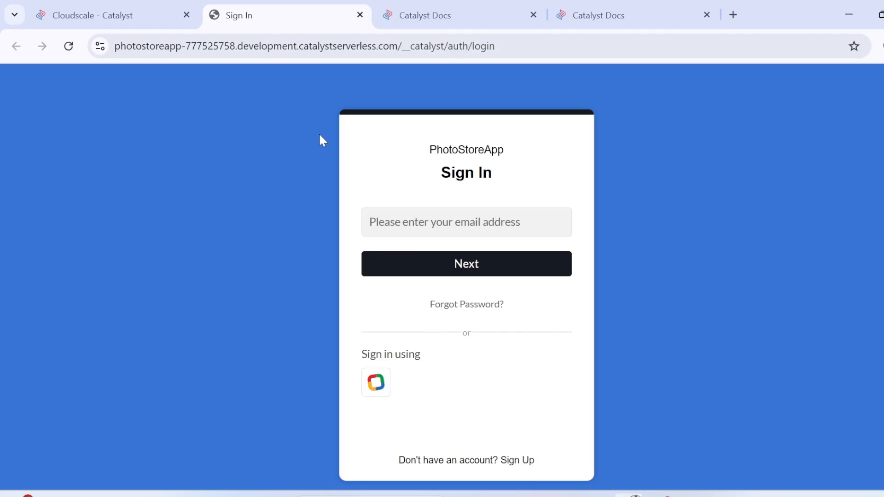
click(112, 3)
scroll(348, 304, down, 2)
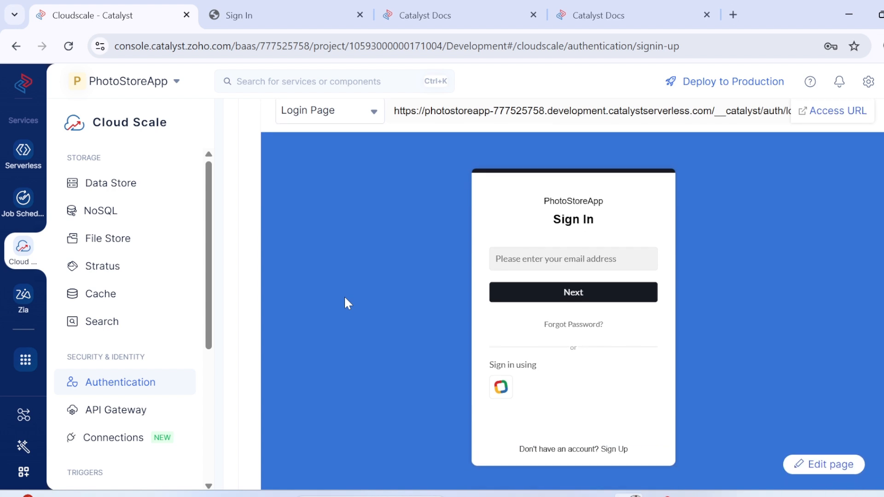
click(268, 6)
Step: Open the Configure Stratus step of the Node.js tutorial in the docs and read its introduction and first instruction
click(378, 5)
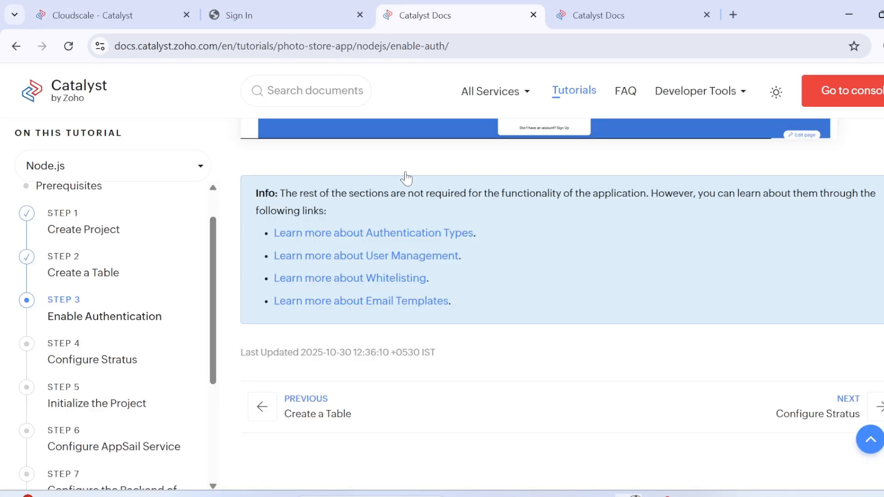
click(63, 365)
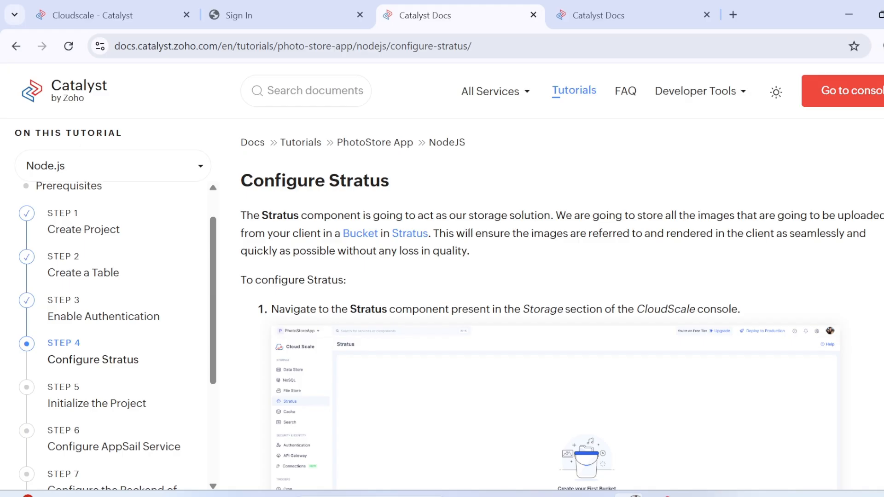
drag(551, 216, 240, 216)
click(241, 216)
drag(439, 234, 242, 237)
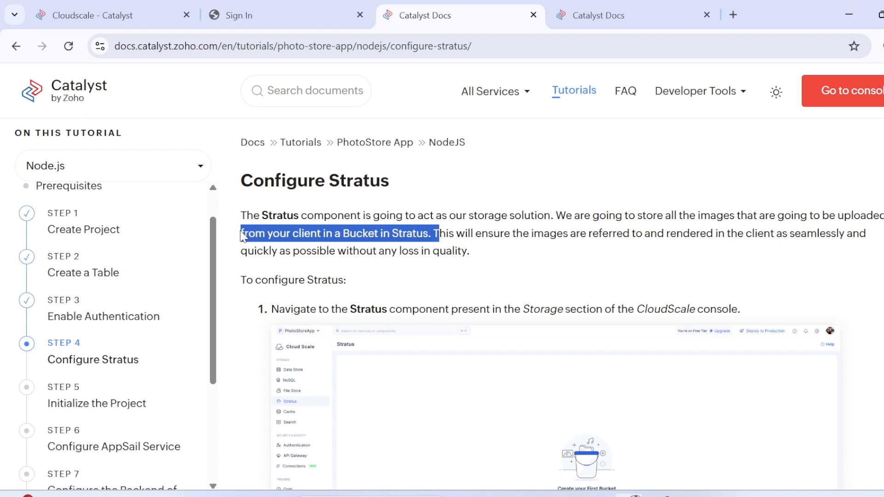
click(492, 206)
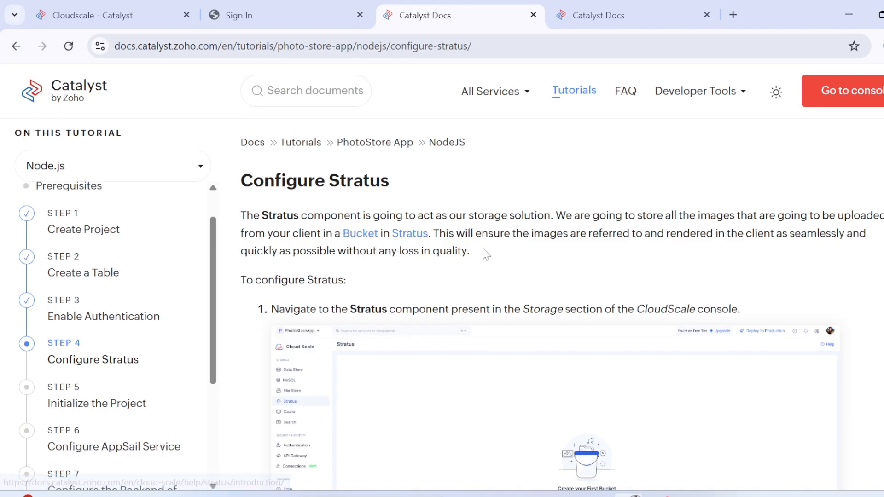
scroll(520, 262, down, 1)
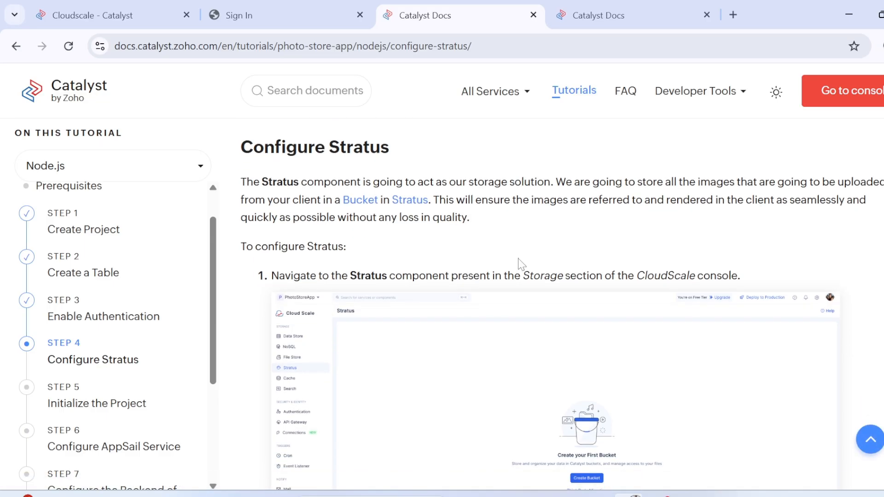
scroll(370, 281, down, 4)
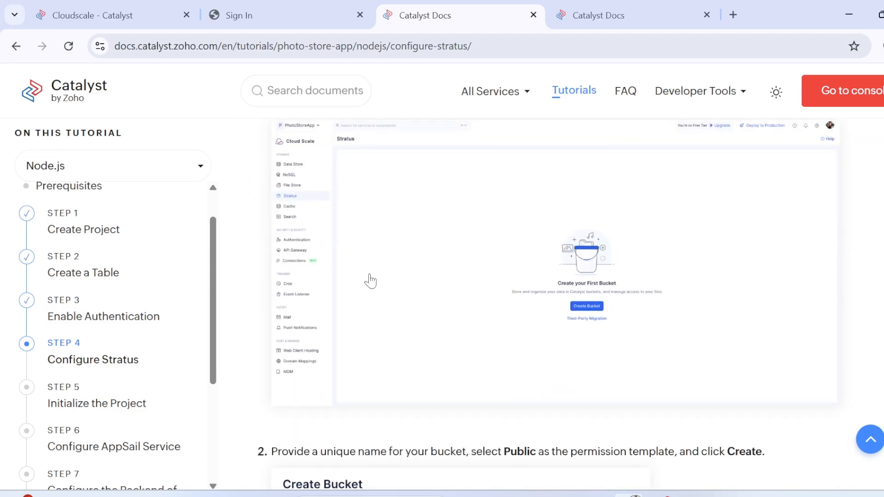
Step: Open the Stratus component in the Cloud Scale console and close the PhotoStoreApp sign-in page
click(121, 12)
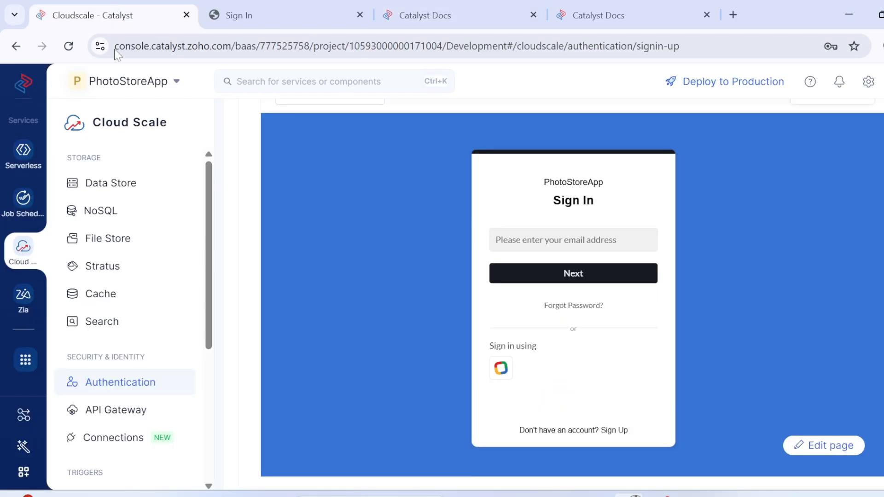
click(102, 267)
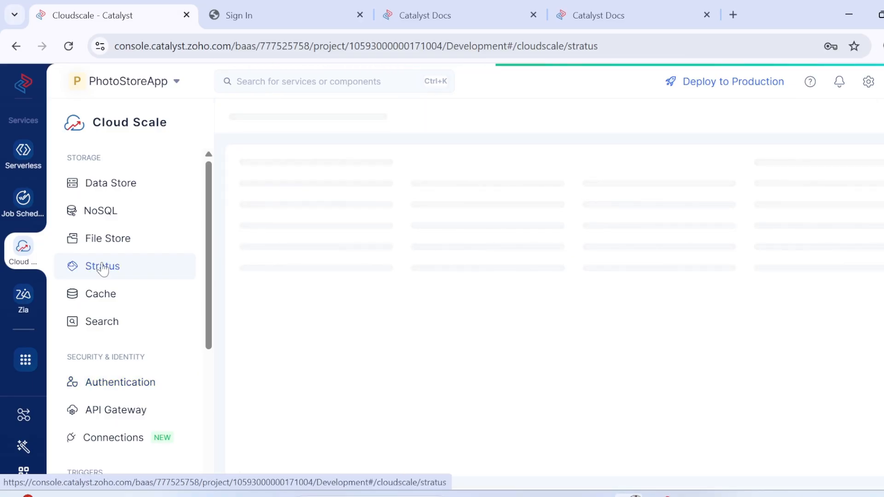
click(296, 9)
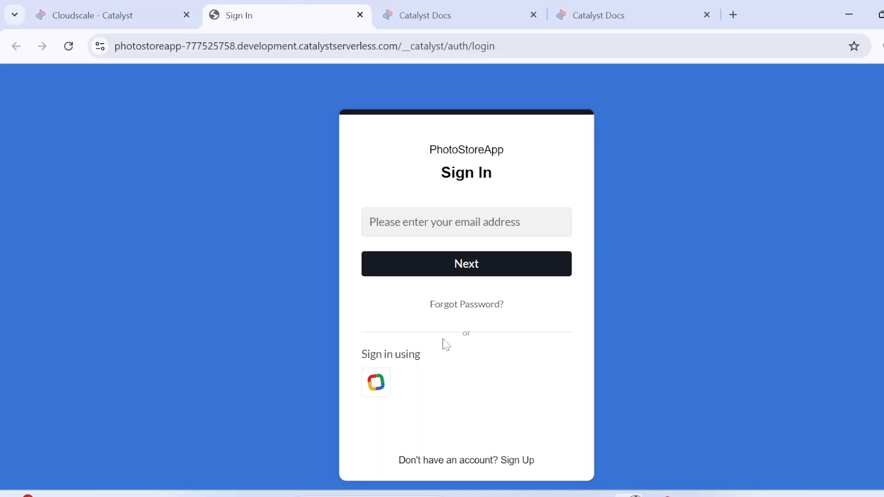
click(360, 16)
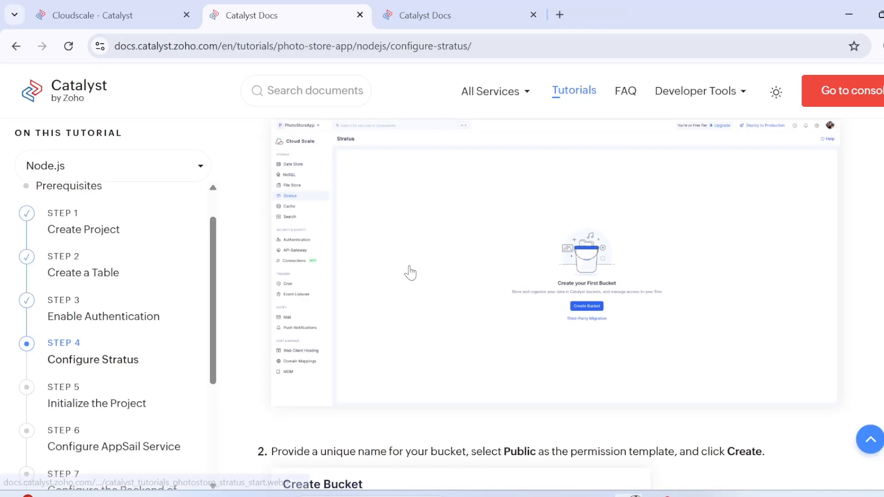
Step: Read the tutorial's bucket creation instruction, including its sample bucket name and permission template
scroll(367, 311, down, 1)
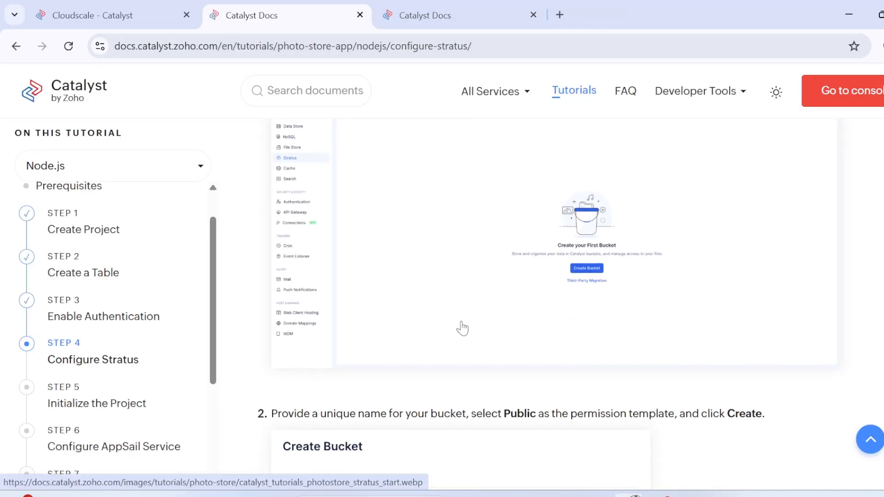
scroll(446, 338, down, 1)
scroll(441, 344, down, 1)
scroll(442, 345, down, 1)
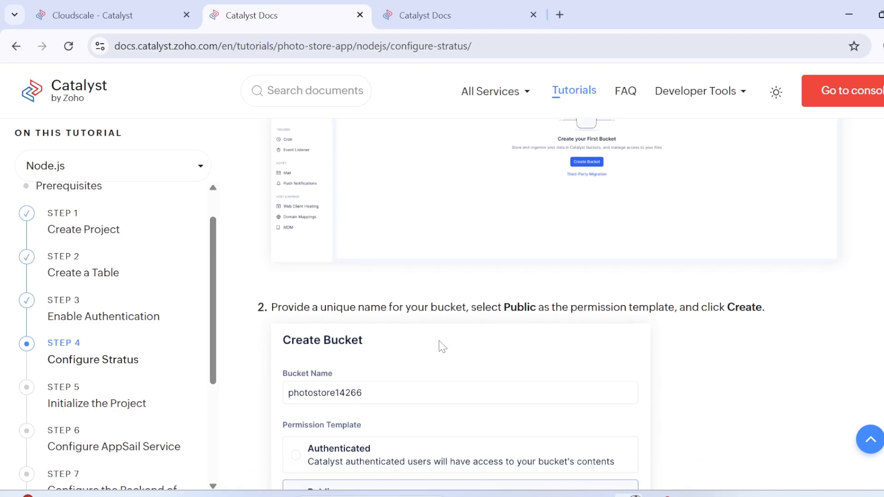
scroll(338, 348, down, 1)
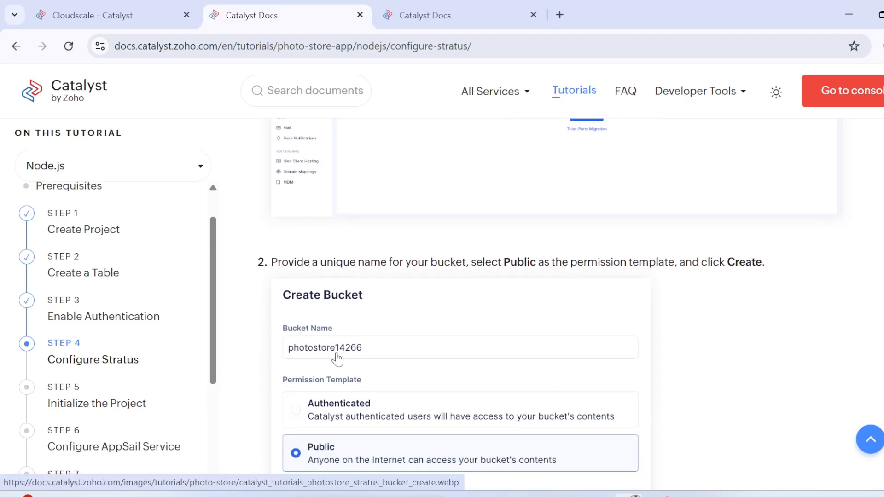
scroll(338, 359, down, 3)
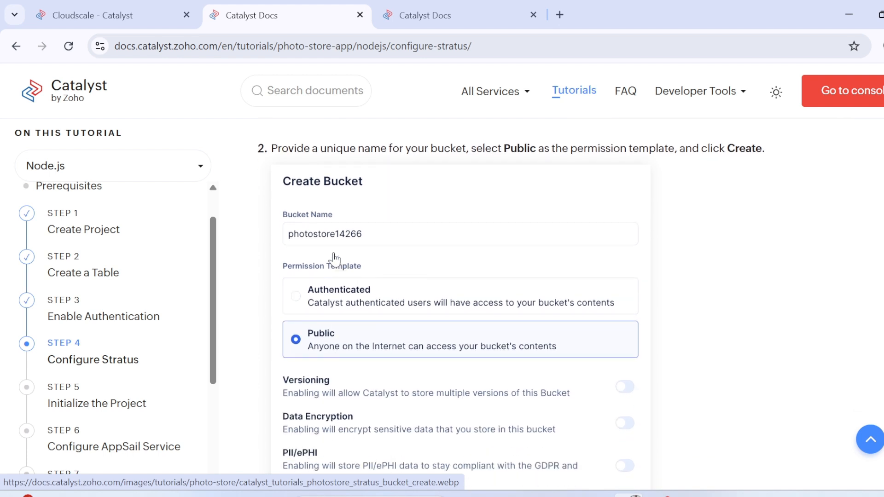
drag(289, 240, 330, 237)
Step: Start a new Stratus bucket in the console, named photostore14266, with the Public permission template
click(147, 10)
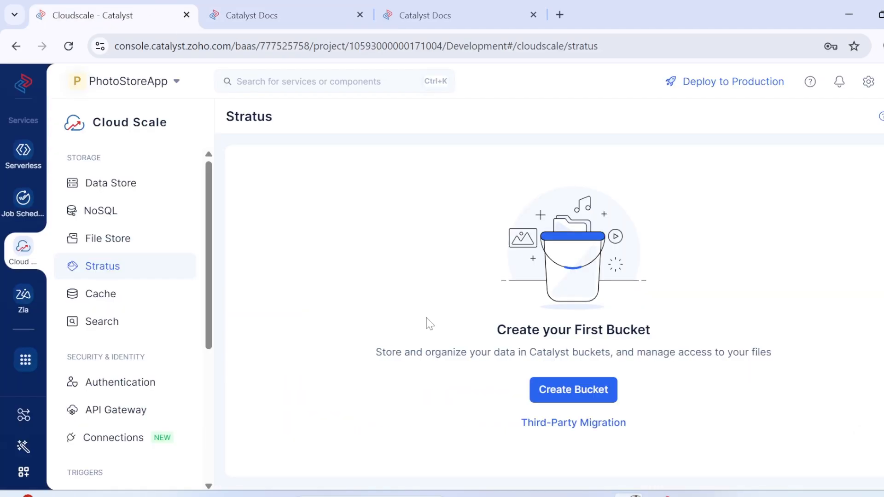
click(575, 393)
click(276, 163)
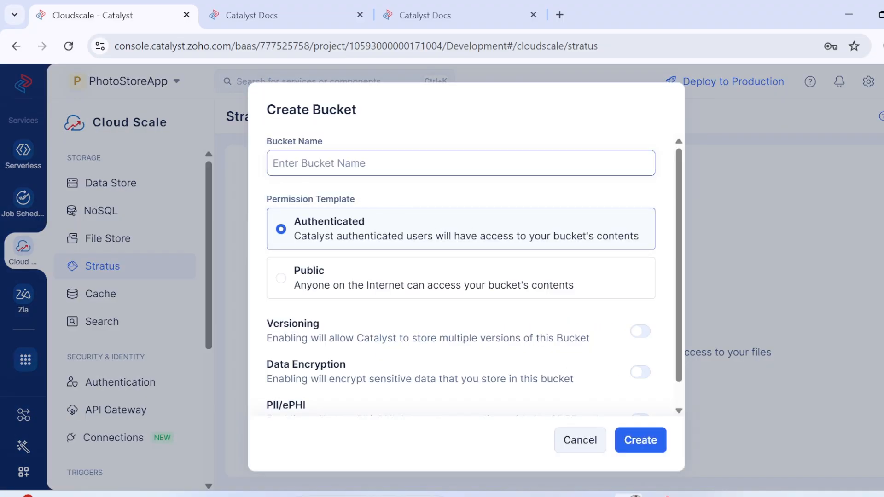
text(photostore12)
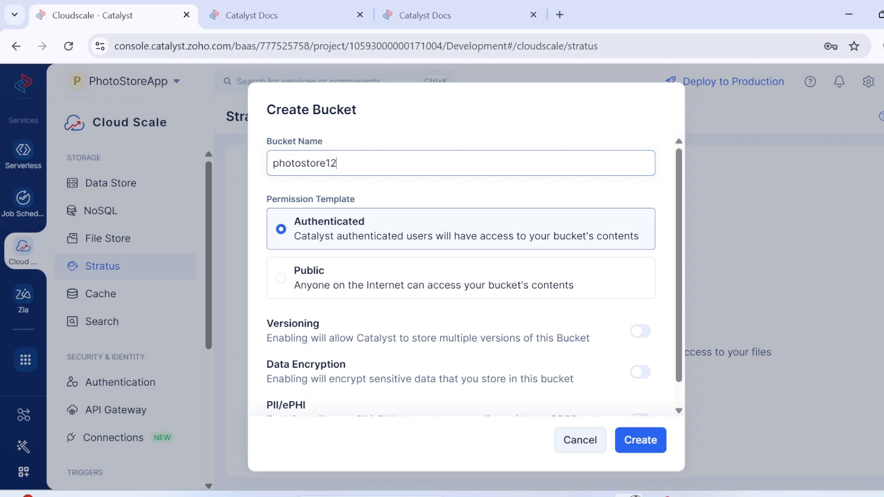
click(251, 14)
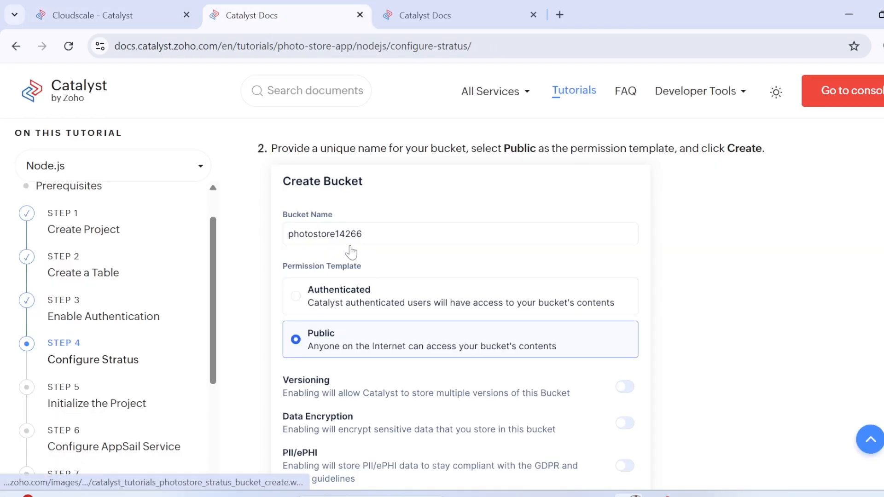
click(145, 11)
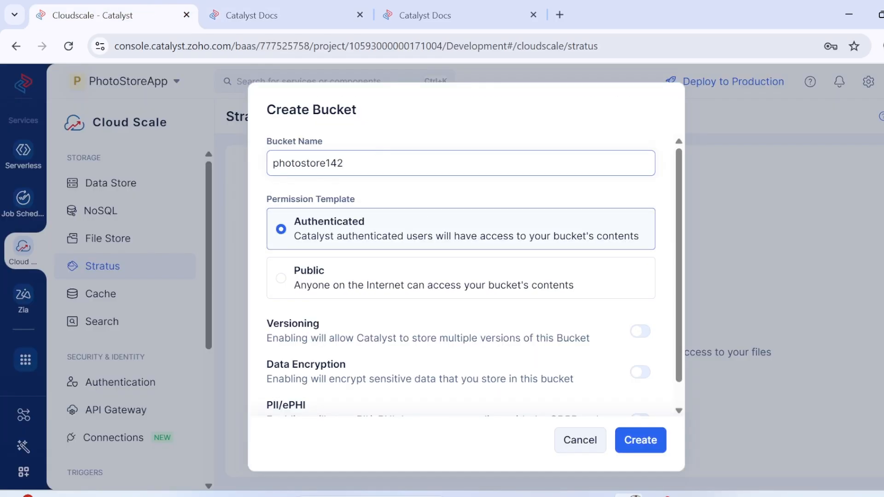
text(66)
click(310, 283)
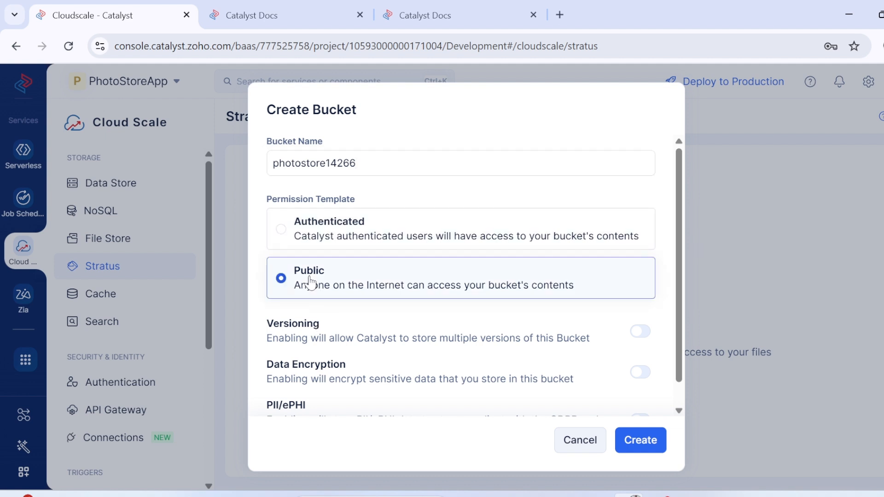
scroll(366, 316, down, 1)
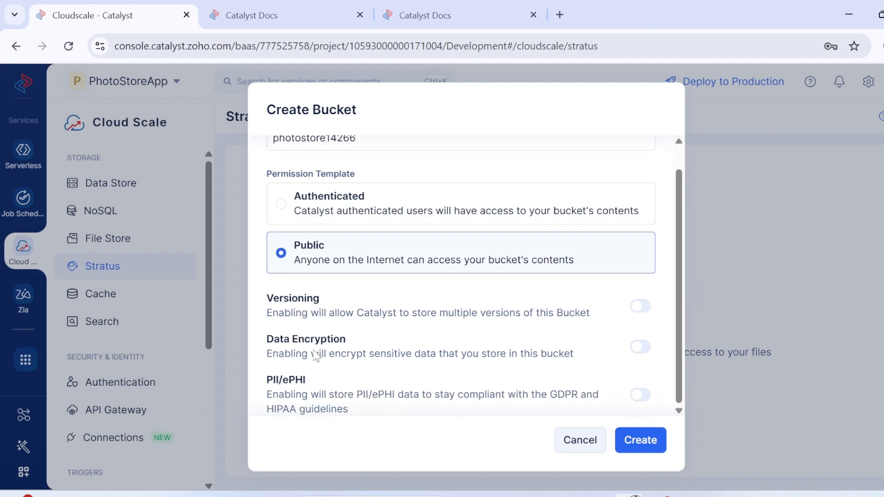
Step: Check the remaining bucket options in the tutorial and try to create the bucket photostore14266 in the console
click(245, 18)
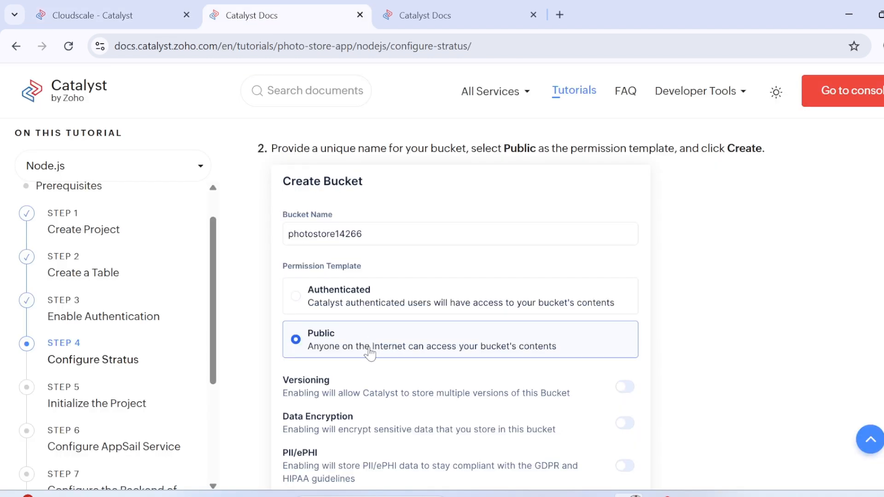
scroll(368, 354, down, 3)
scroll(484, 393, down, 2)
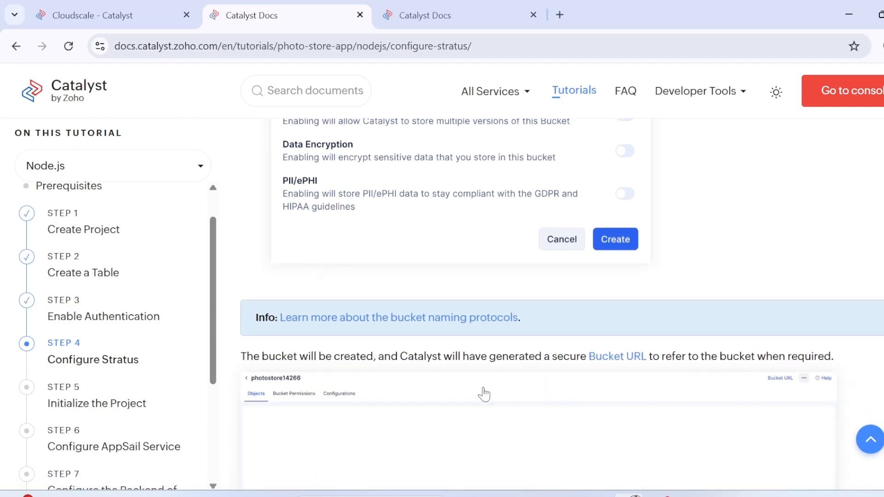
scroll(390, 376, down, 2)
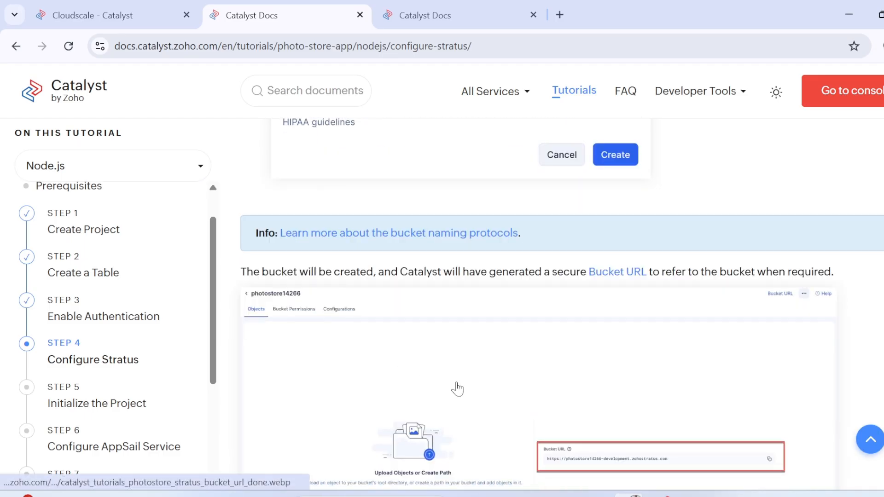
click(149, 5)
click(638, 433)
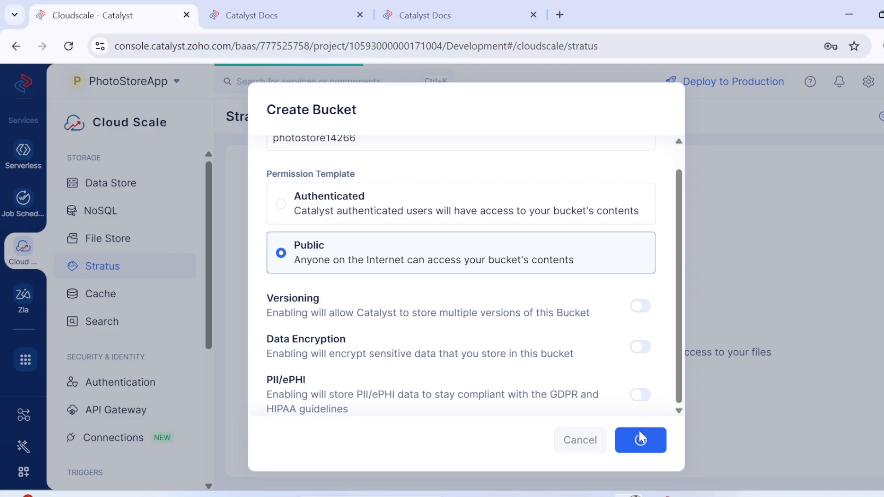
Step: Change the bucket name to photostore14267 and create the bucket
scroll(424, 188, up, 1)
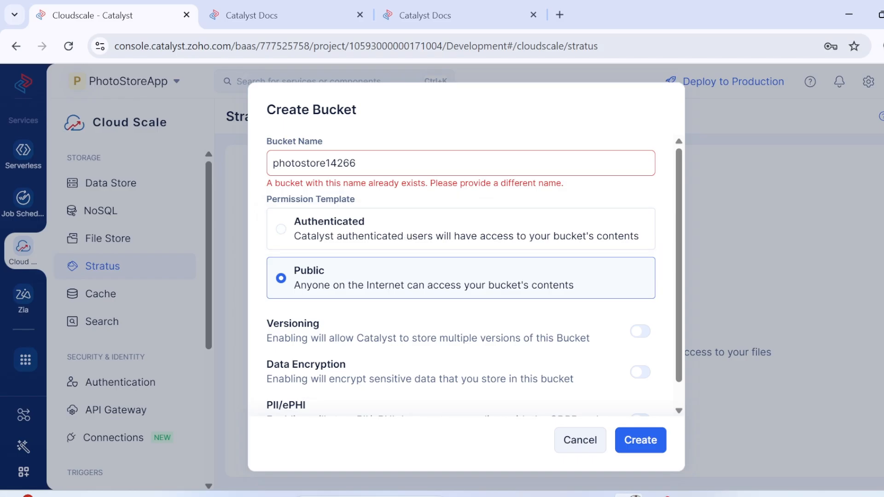
drag(356, 163, 272, 163)
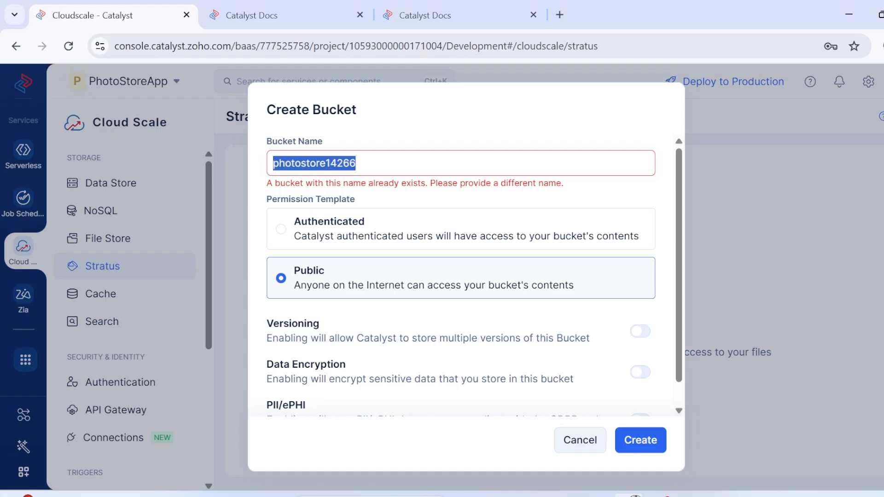
click(357, 163)
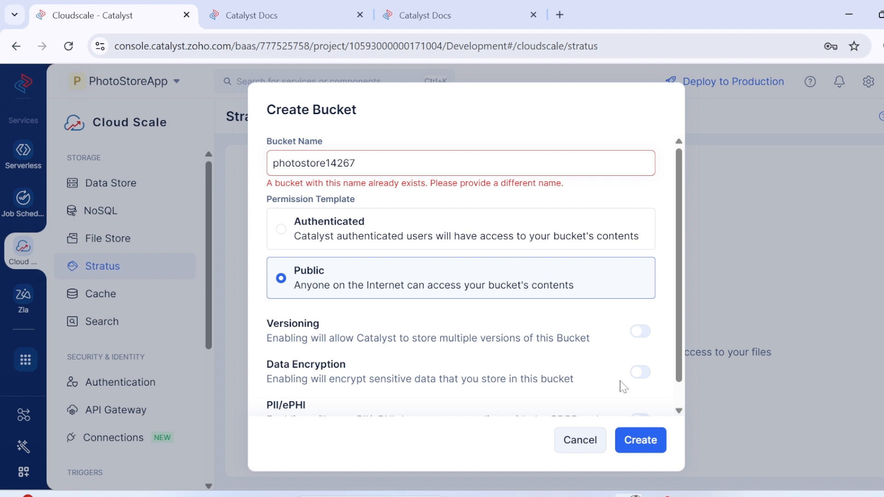
click(637, 437)
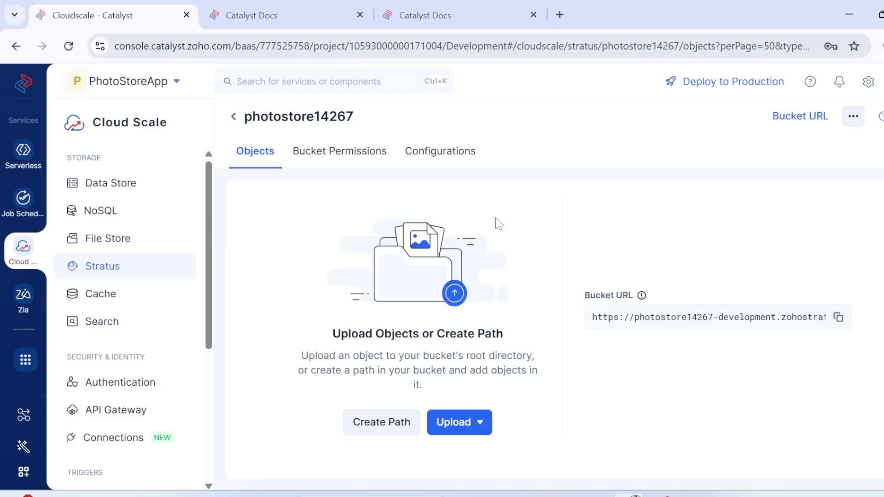
Step: Copy the URL of the photostore14267 bucket and open it in a new browser tab
click(838, 319)
click(296, 6)
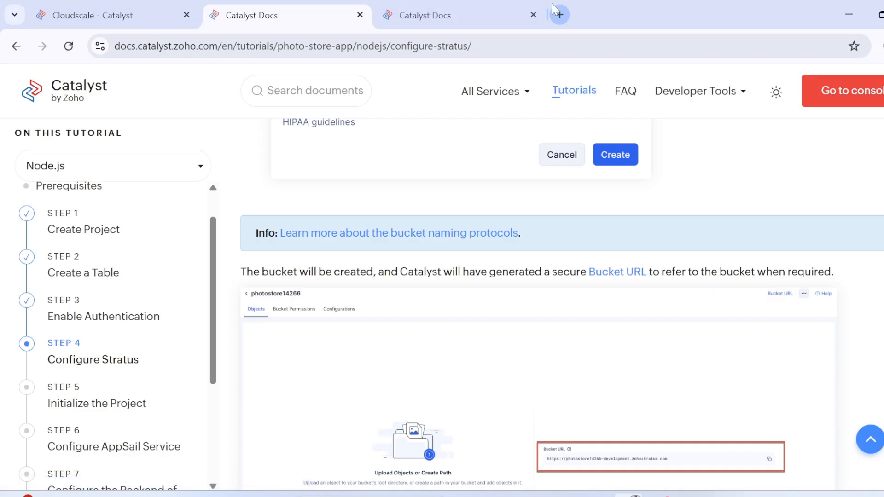
click(560, 15)
key(ctrl+v)
key(Return)
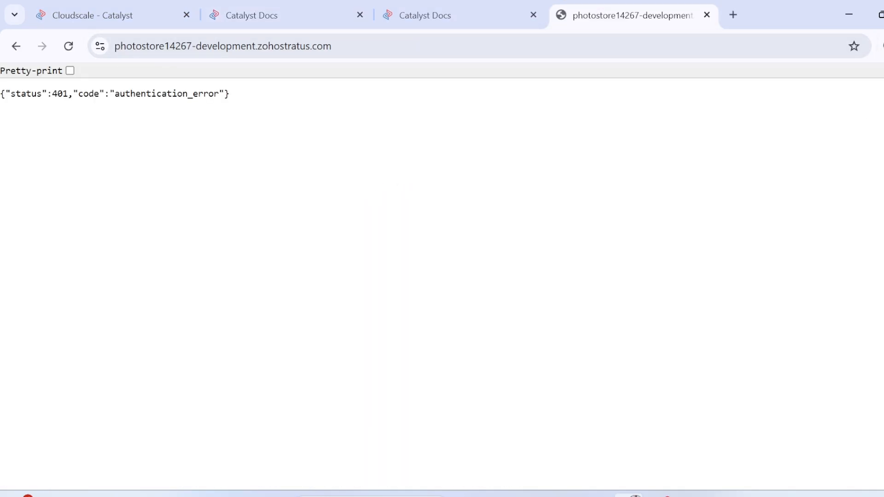
Step: Check the tutorial's instructions on editing the permission template, and open the bucket permissions of photostore14267 in the console
click(299, 5)
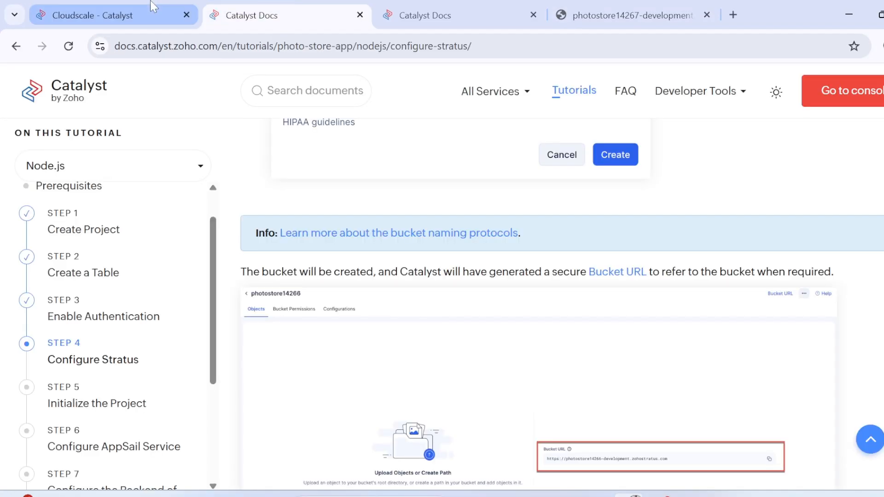
click(150, 4)
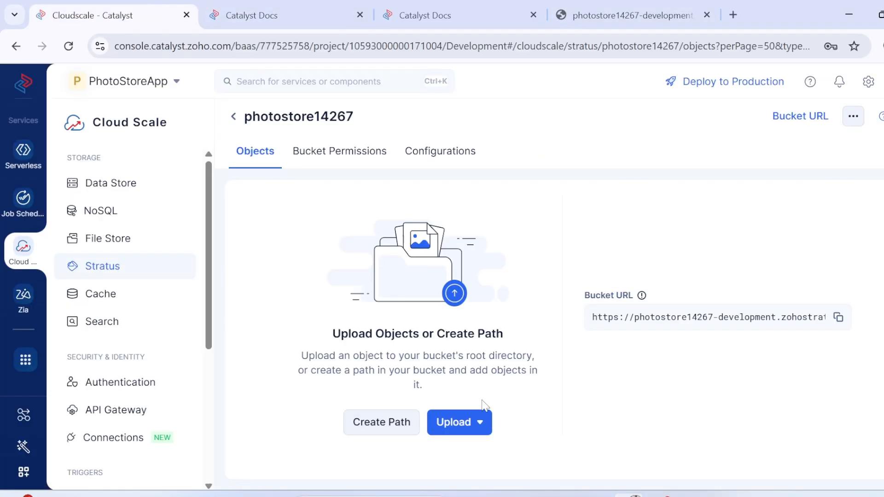
click(284, 7)
scroll(381, 329, down, 4)
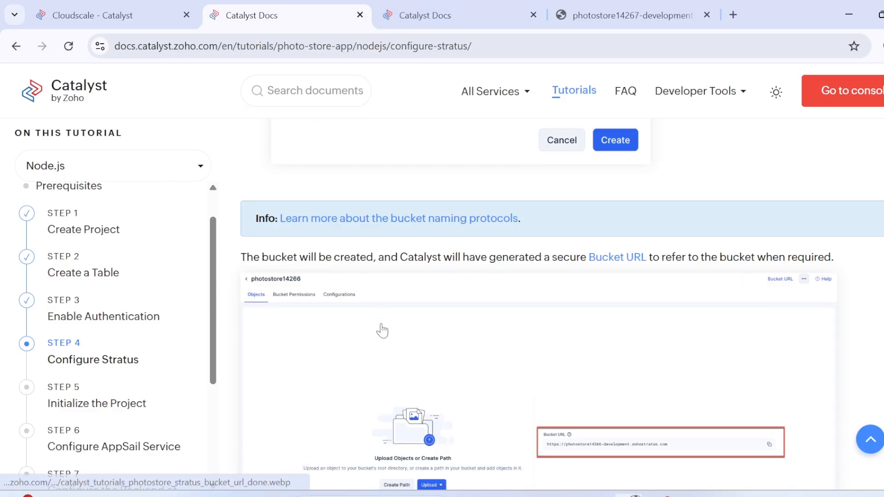
scroll(422, 334, down, 4)
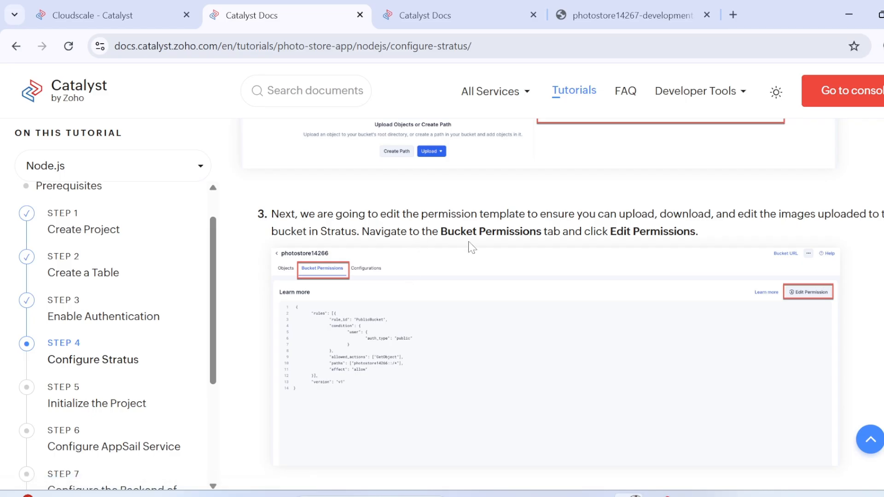
click(190, 7)
click(312, 152)
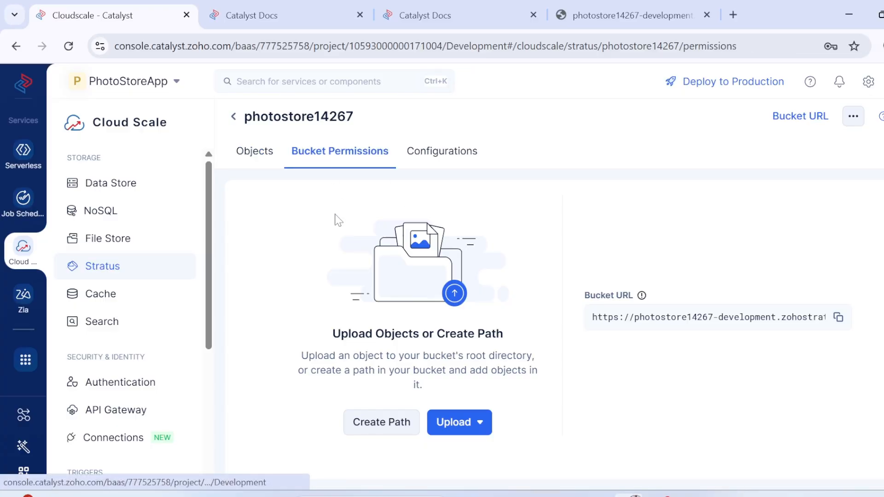
Step: Examine the tutorial's Bucket Permission.json snippet and the example of the edited bucket permissions
click(247, 7)
scroll(386, 392, down, 1)
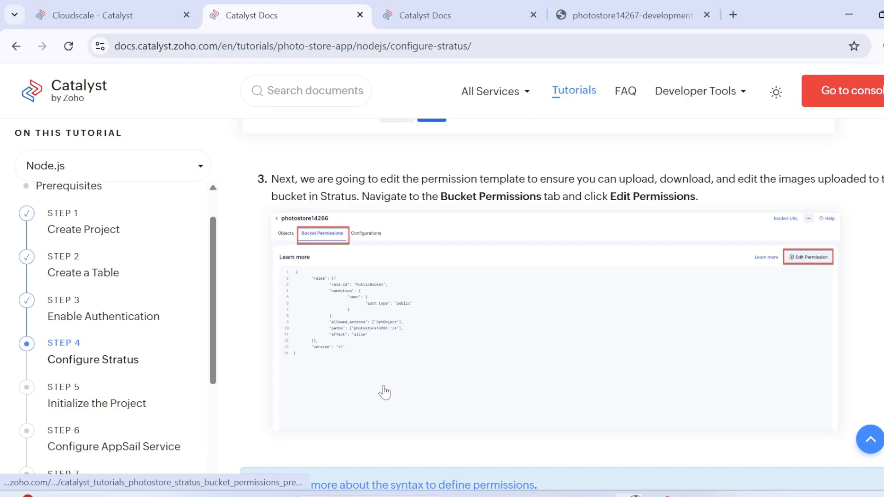
scroll(385, 392, down, 1)
scroll(529, 302, down, 7)
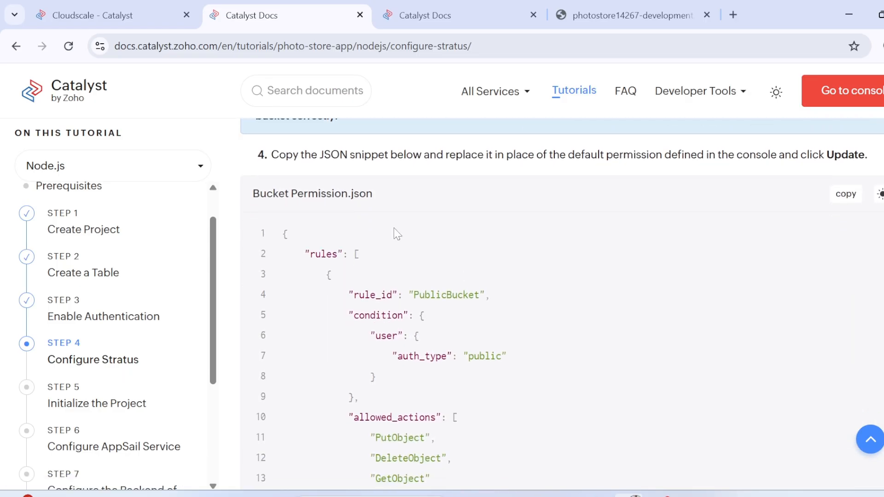
scroll(429, 306, down, 1)
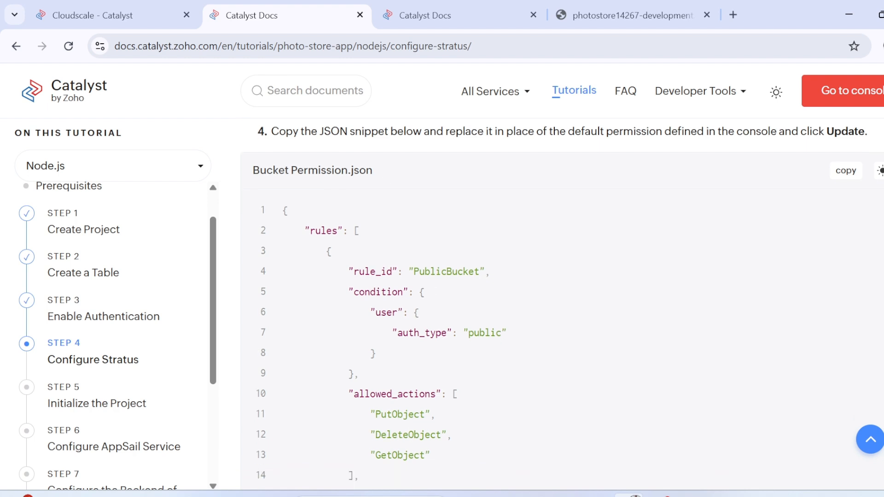
double_click(445, 273)
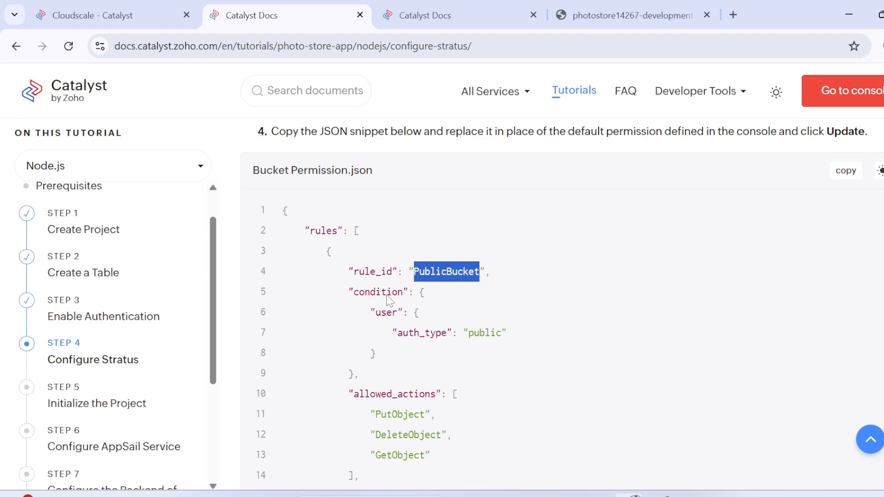
scroll(388, 300, down, 7)
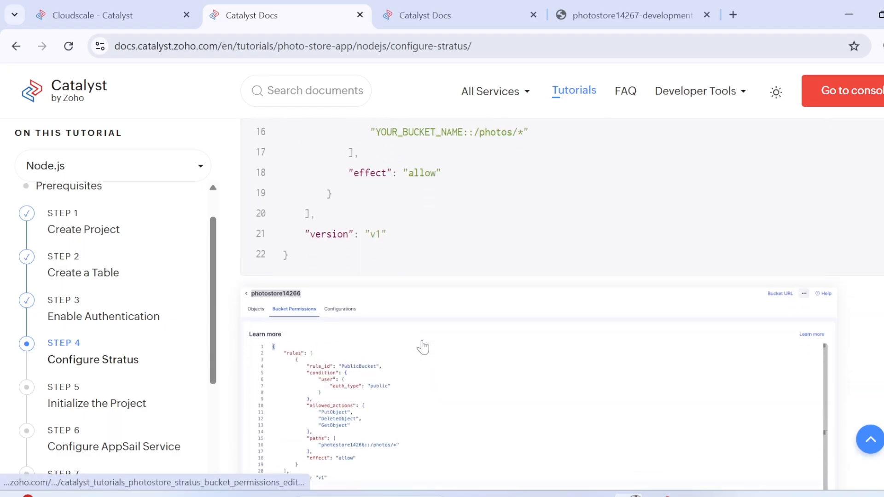
scroll(423, 348, down, 2)
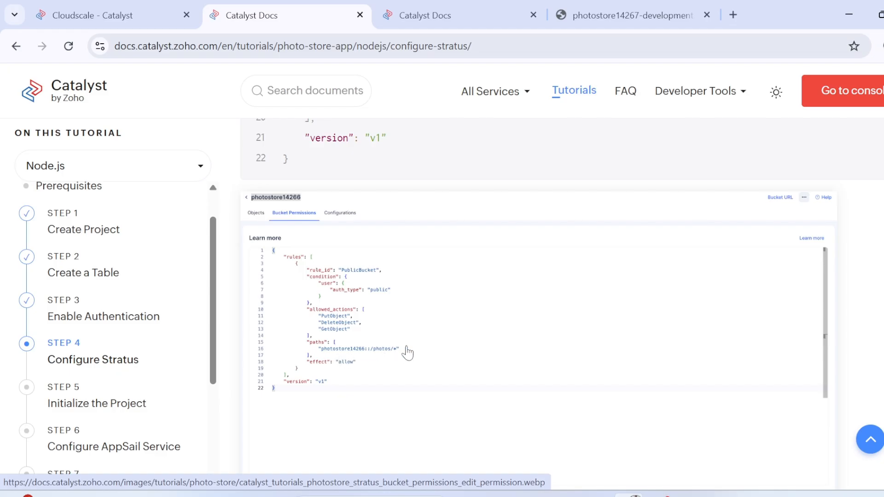
scroll(407, 353, up, 15)
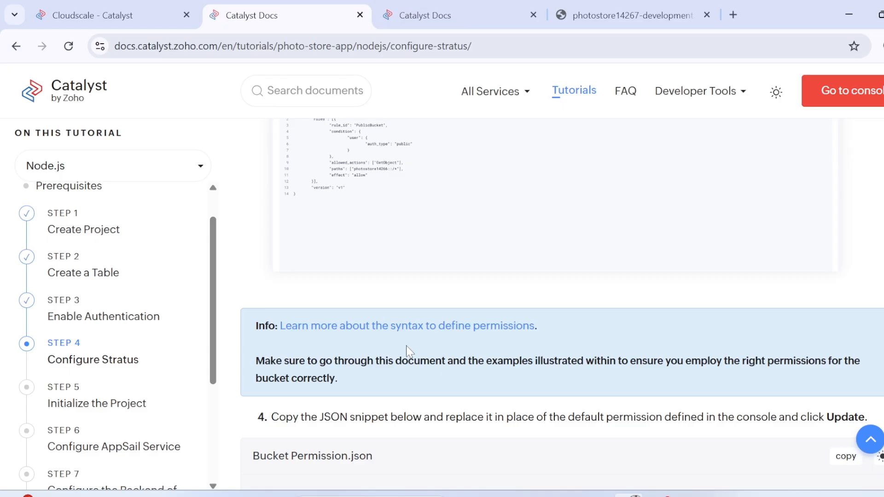
Step: Copy the Bucket Permission.json snippet from item 4 of the Configure Stratus tutorial page
scroll(406, 323, down, 1)
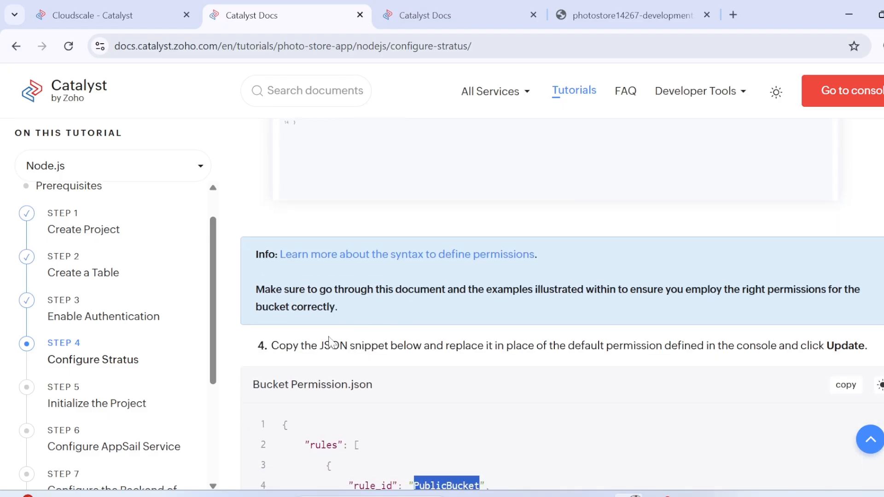
scroll(373, 355, down, 1)
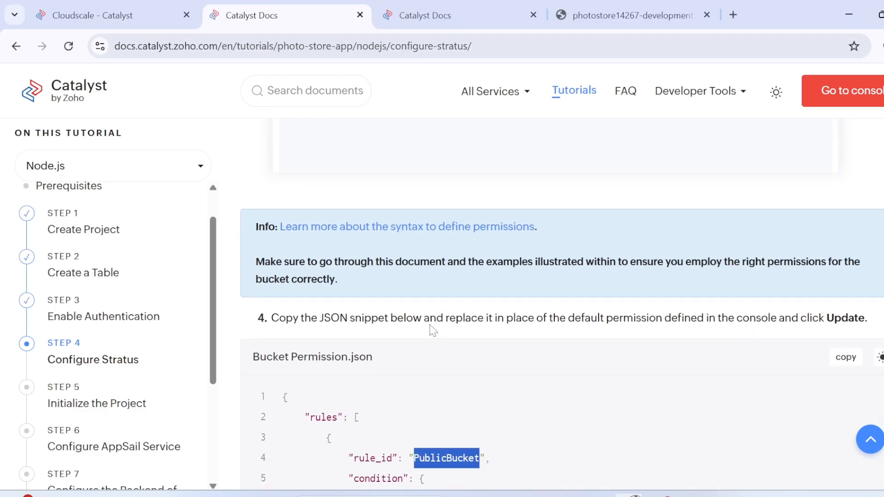
scroll(430, 330, down, 1)
scroll(566, 305, down, 1)
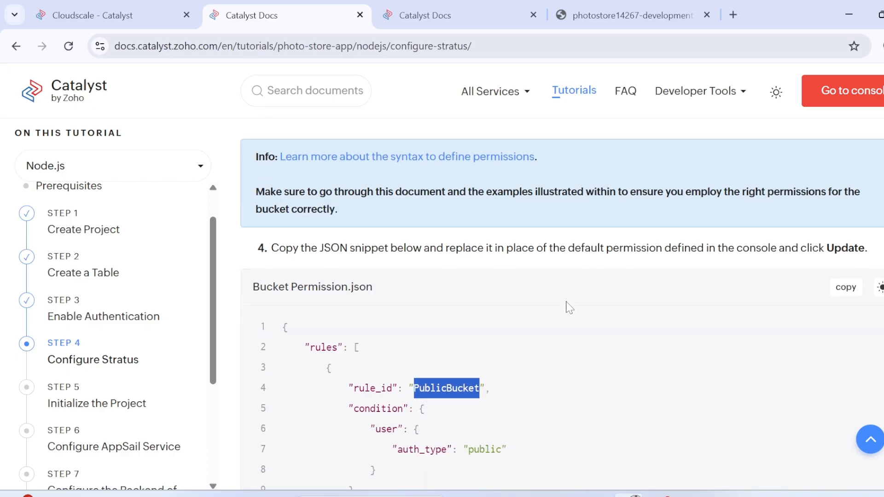
click(858, 275)
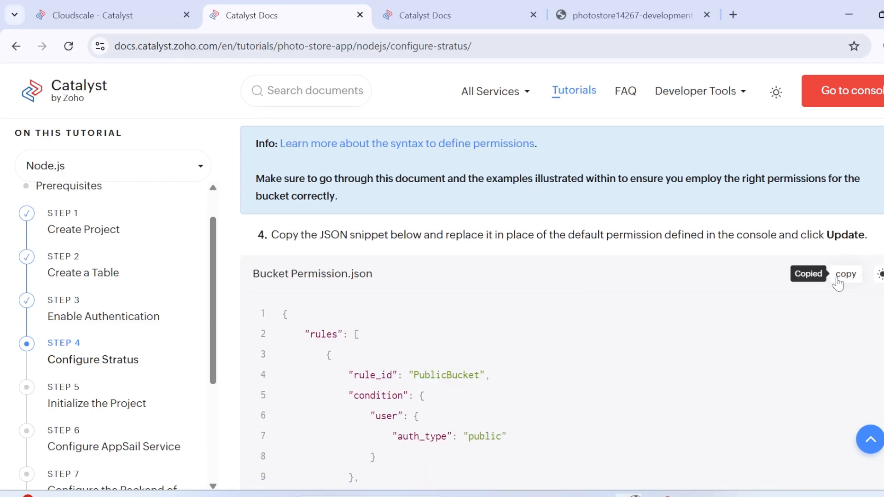
scroll(622, 288, up, 5)
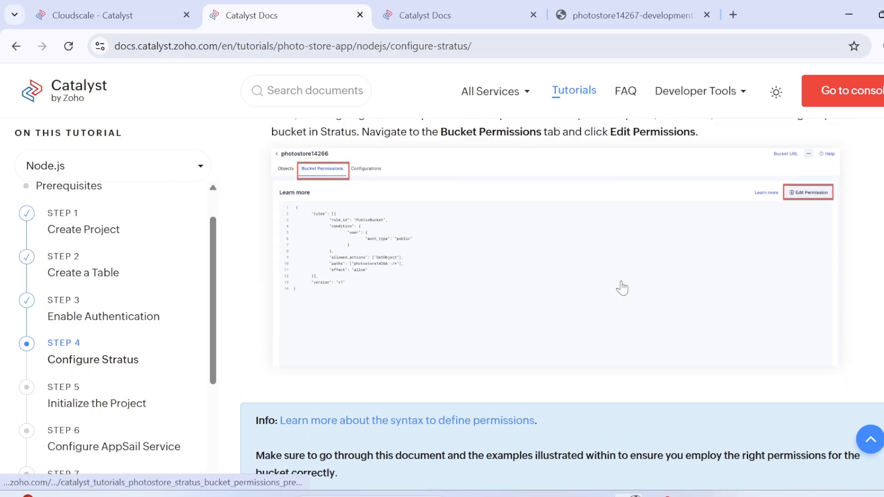
Step: Replace the default permission JSON of photostore14267 in the console with the copied snippet, allowing clipboard access, and try to update it
click(193, 7)
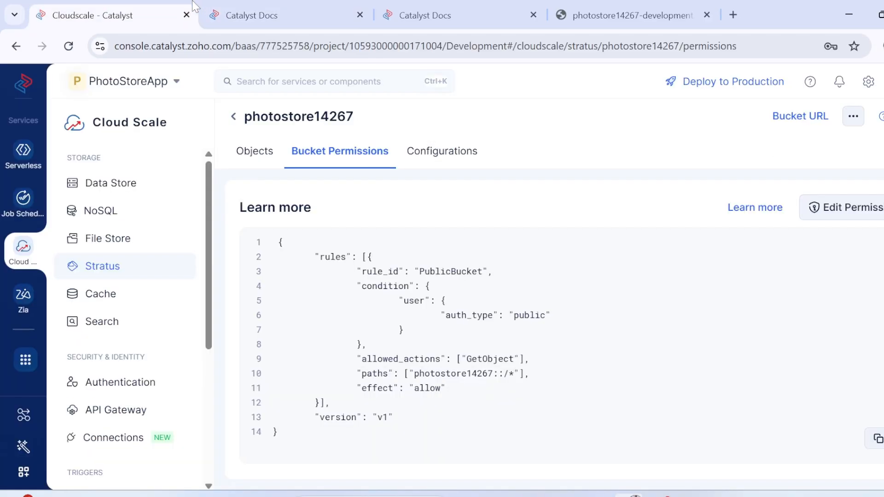
click(857, 217)
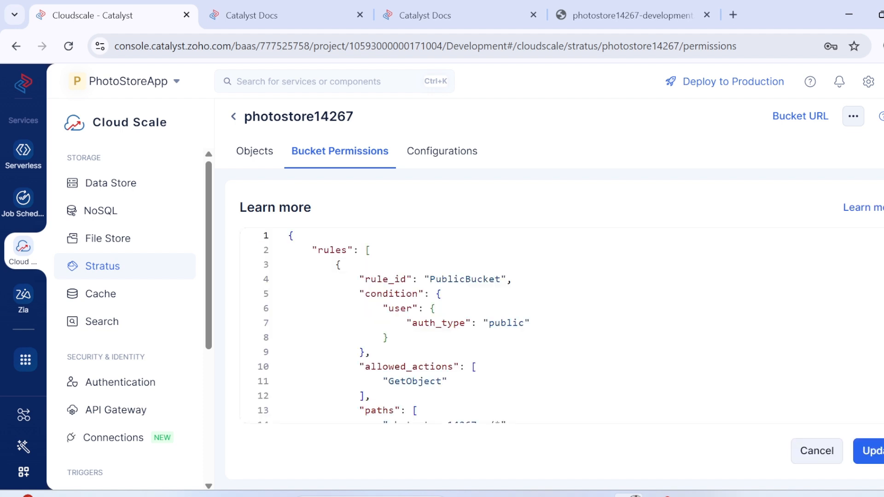
click(495, 279)
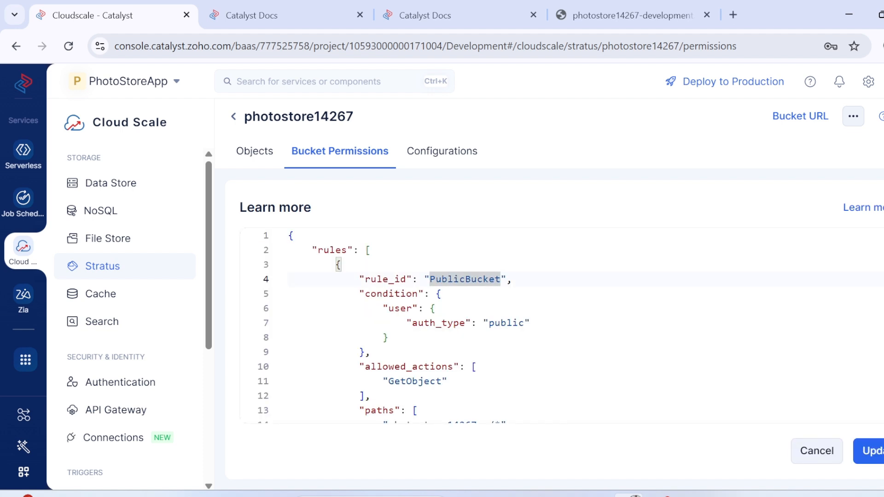
key(ctrl+a)
key(ctrl+v)
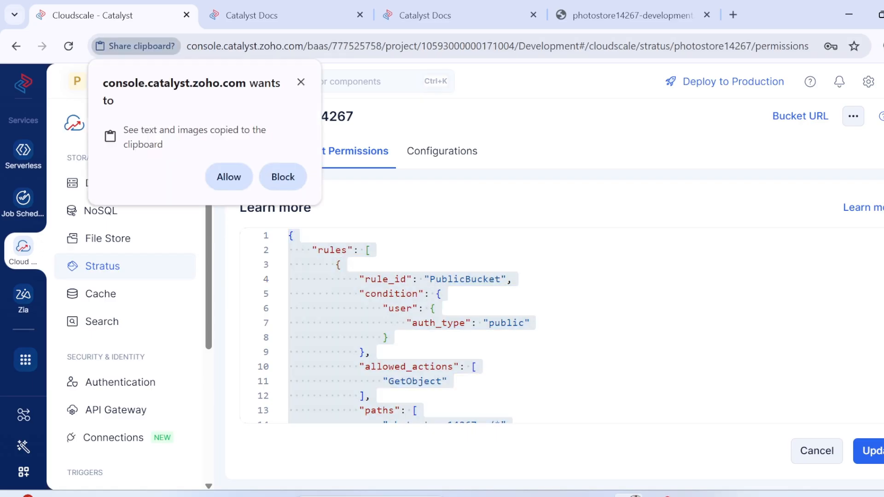
click(229, 177)
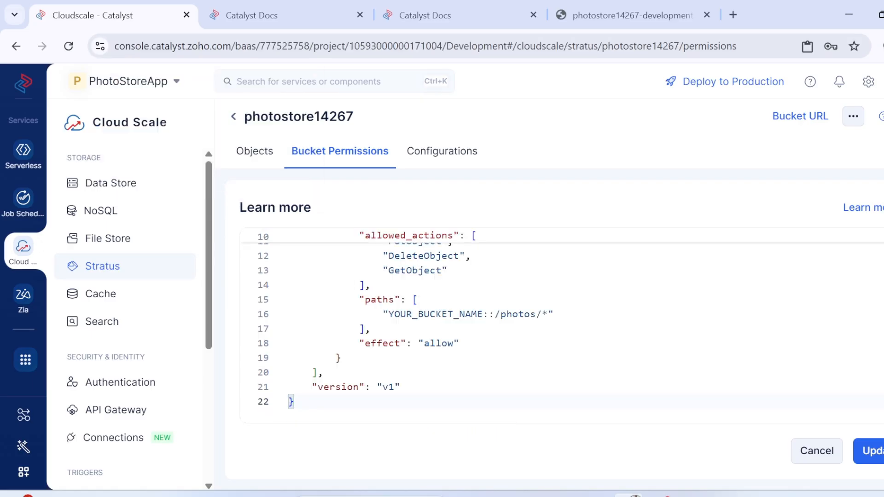
click(870, 452)
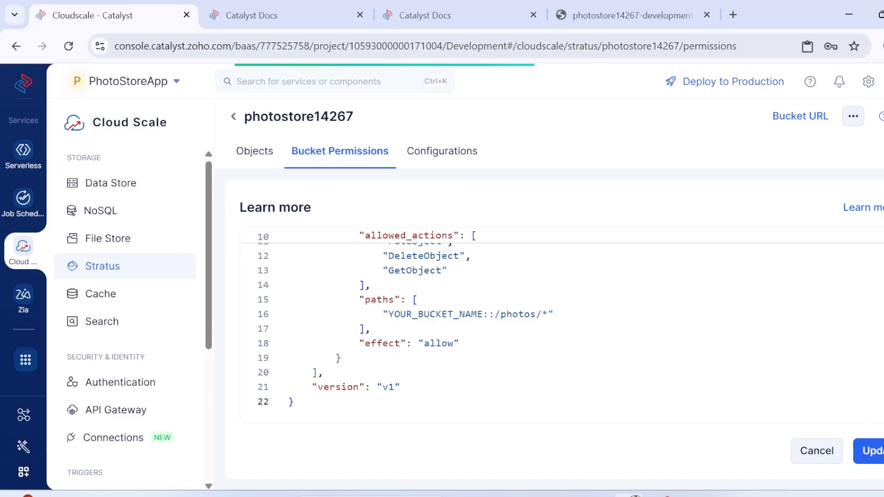
Step: Replace YOUR_BUCKET_NAME in the permission path with photostore14267 and update the bucket permissions
scroll(460, 323, up, 3)
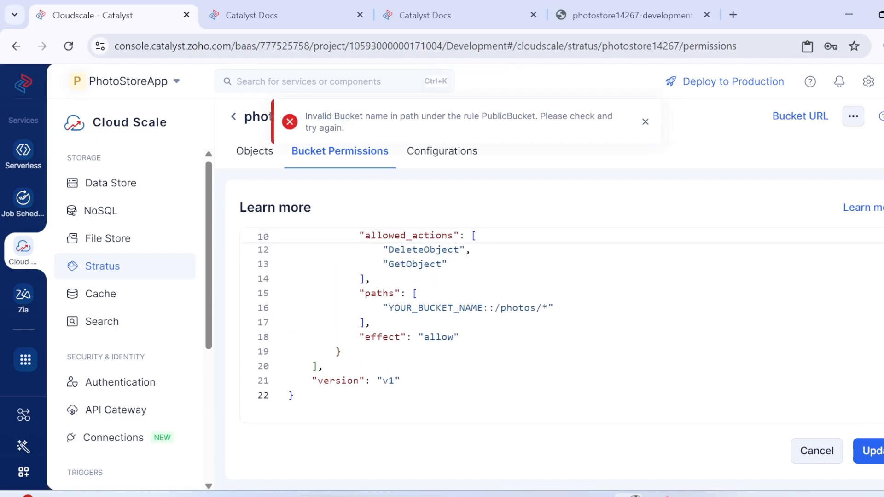
double_click(414, 322)
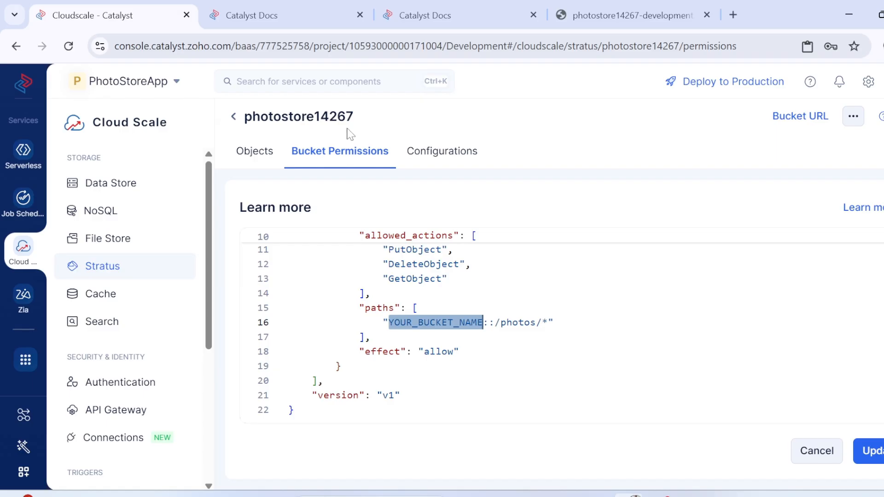
drag(355, 119, 248, 118)
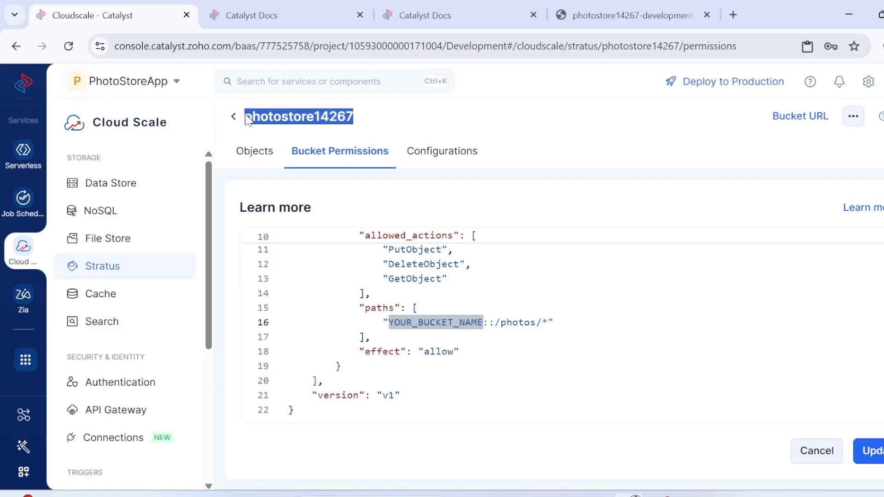
double_click(433, 323)
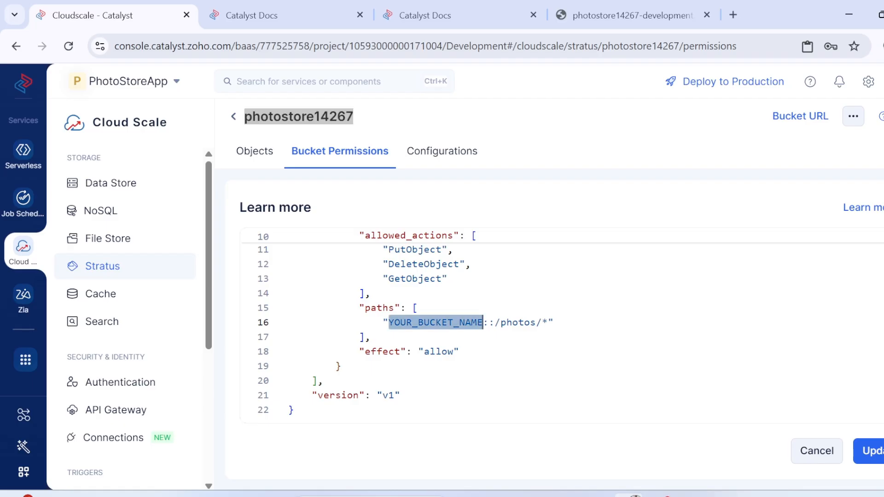
key(ctrl+v)
scroll(433, 322, up, 5)
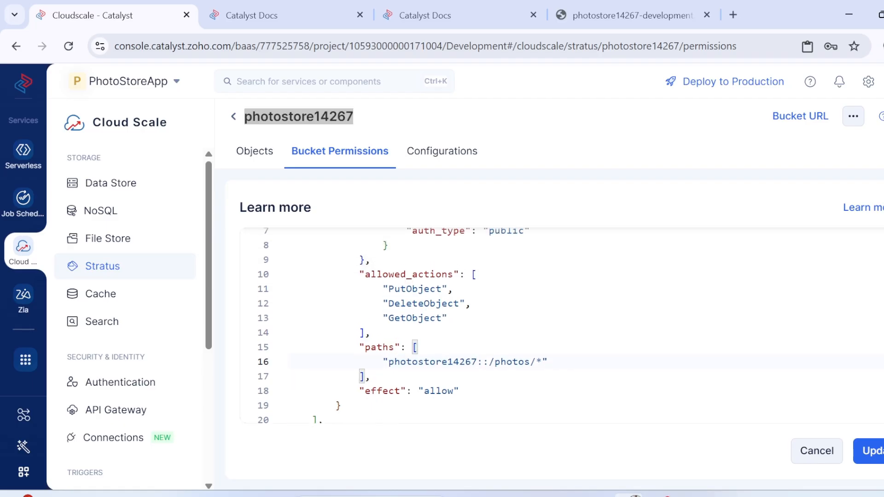
scroll(433, 322, down, 4)
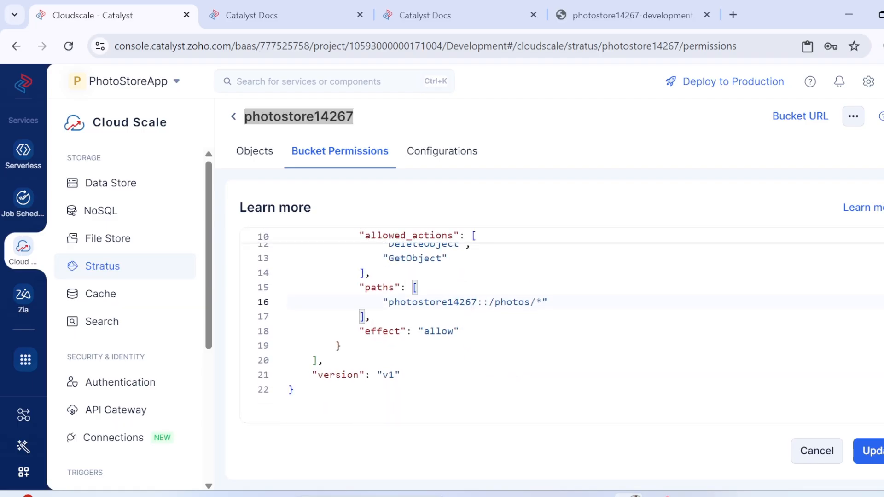
click(868, 451)
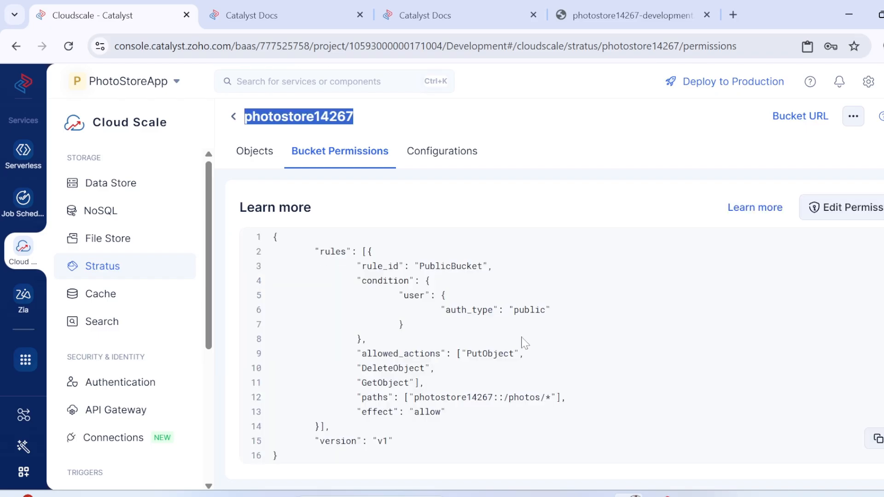
Step: Check the tutorial's example permissions and closing notes about the bucket name and the Photos path
click(285, 15)
scroll(446, 294, down, 12)
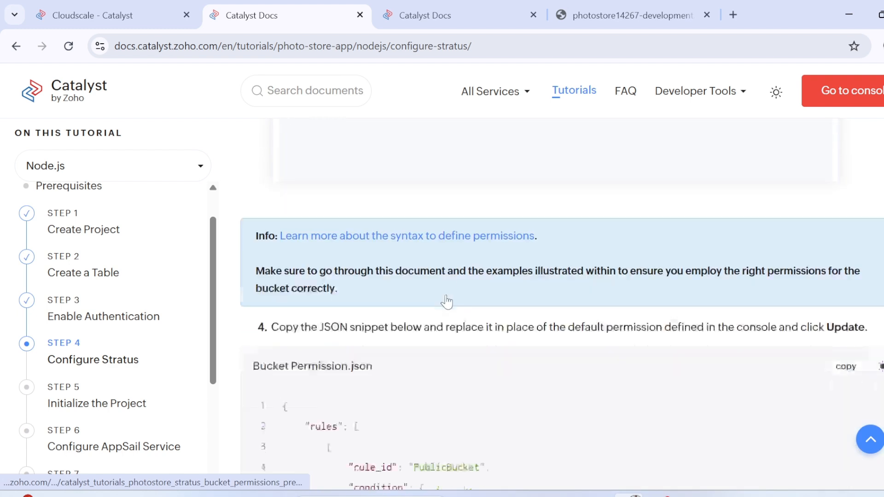
scroll(506, 357, down, 5)
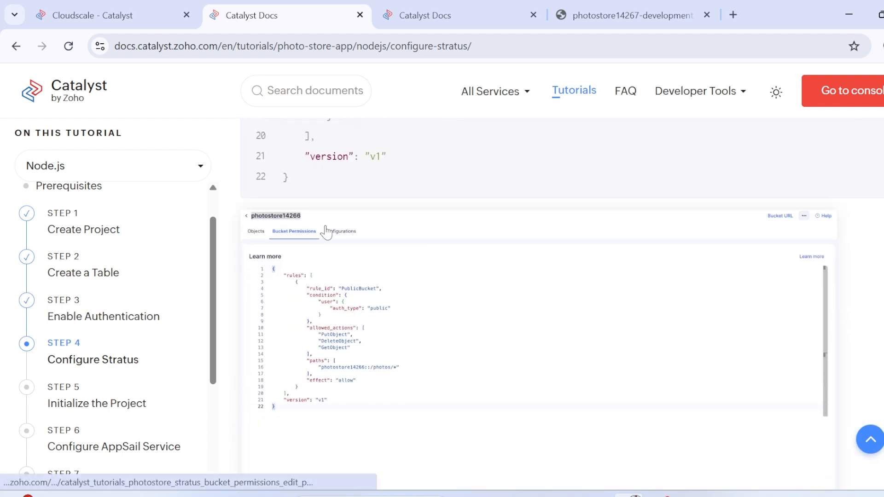
scroll(379, 347, down, 6)
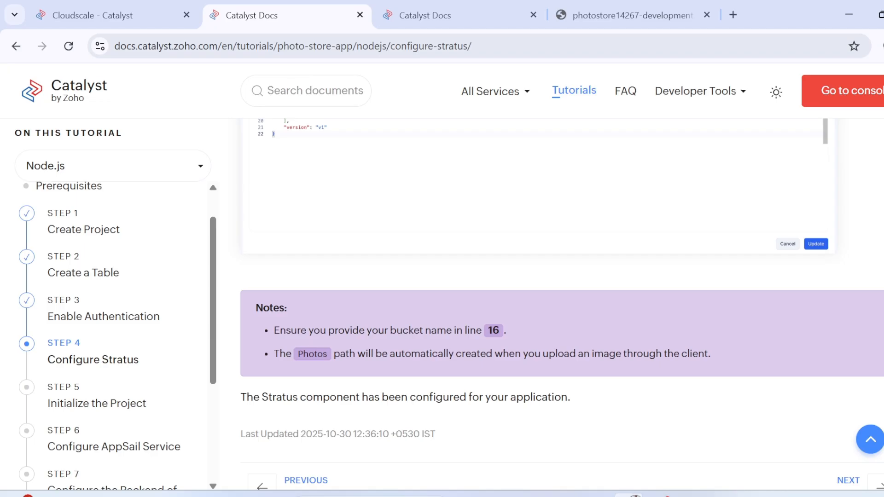
scroll(380, 191, up, 4)
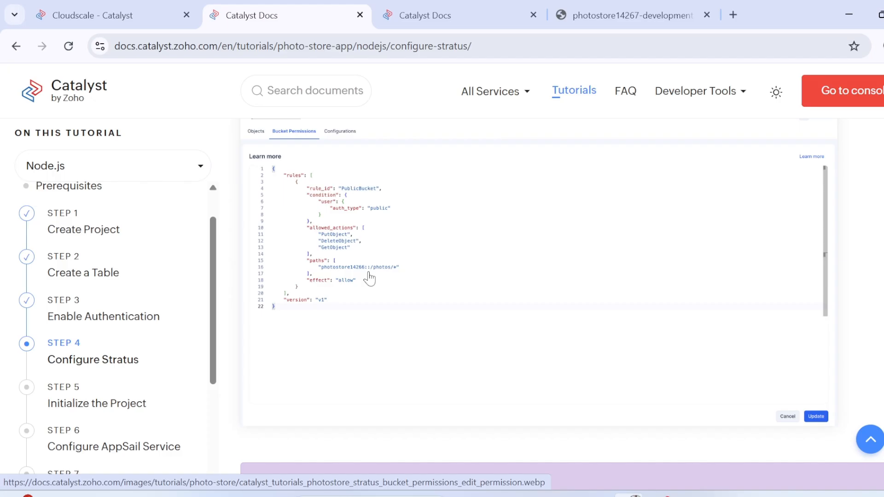
scroll(369, 278, down, 5)
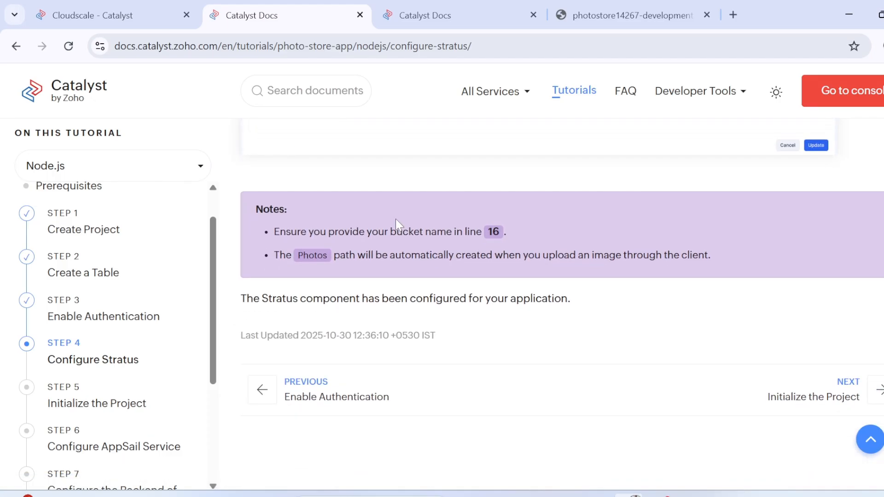
Step: Review items 3 and 4 of the Configure Stratus tutorial page, including the Bucket Permission.json snippet and the example of the edited permissions
scroll(396, 219, up, 10)
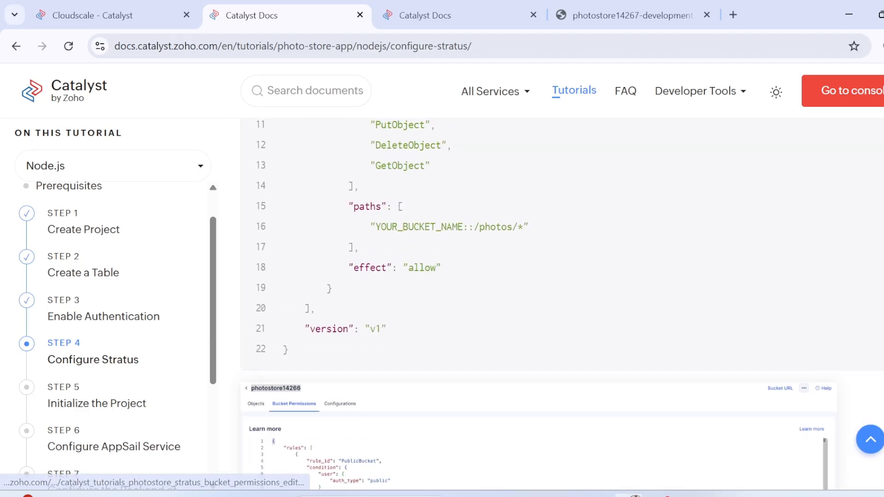
scroll(399, 224, up, 2)
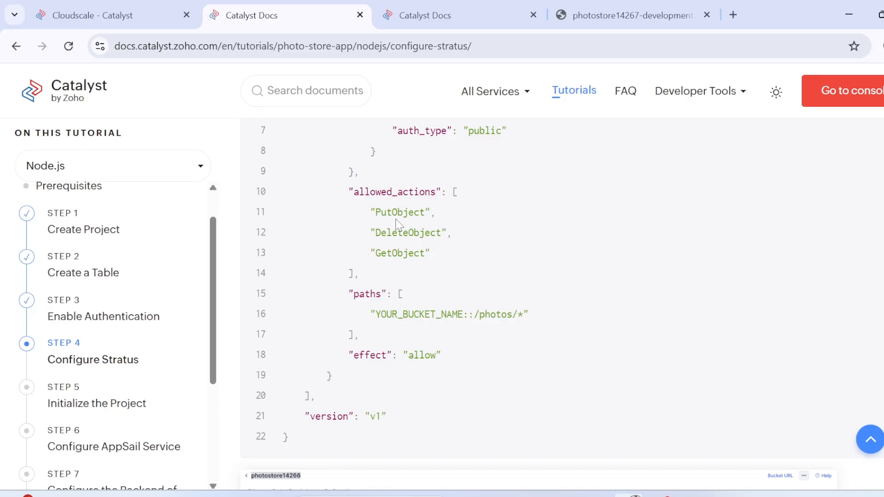
scroll(398, 224, up, 6)
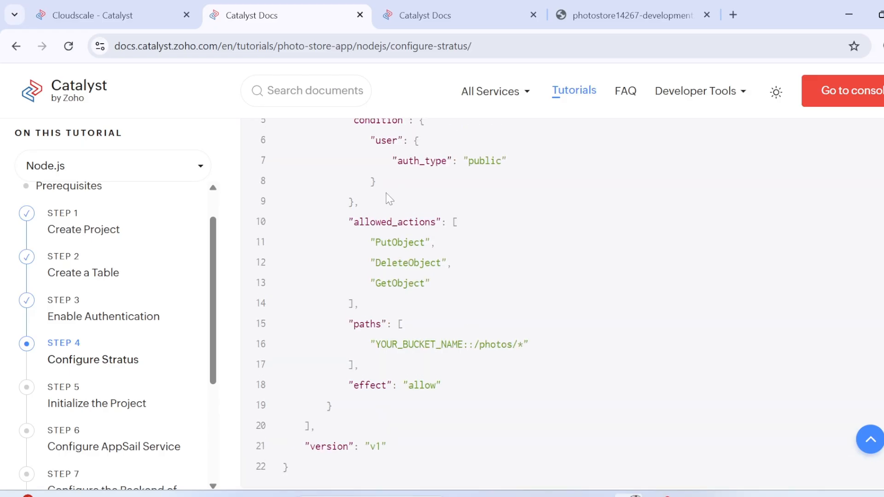
scroll(427, 265, up, 2)
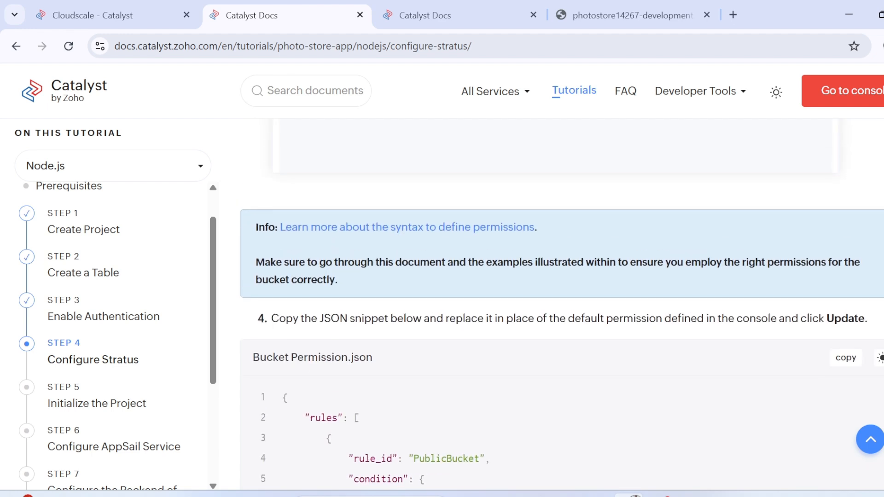
scroll(563, 304, up, 7)
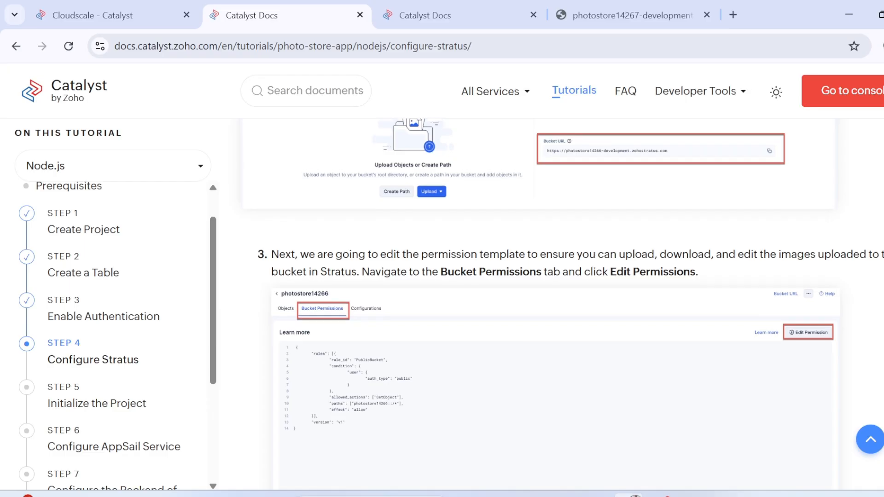
scroll(355, 278, up, 2)
scroll(355, 278, down, 4)
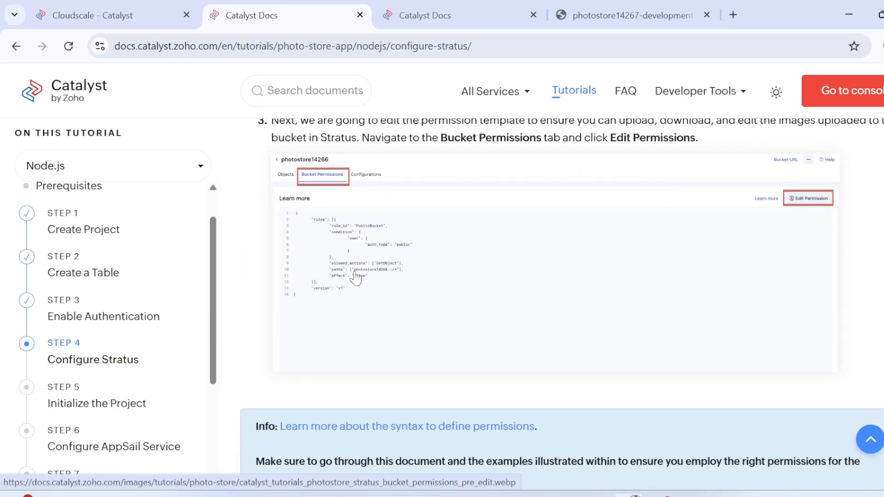
scroll(355, 278, down, 4)
scroll(362, 365, down, 5)
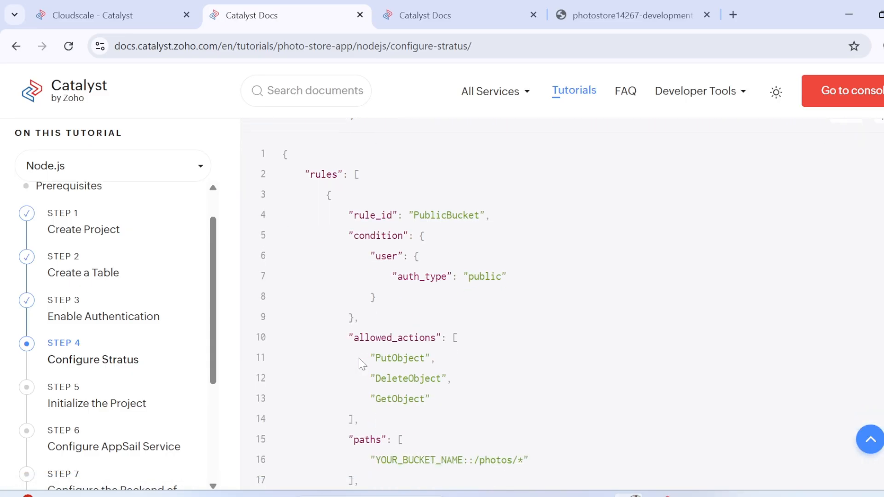
scroll(507, 380, down, 2)
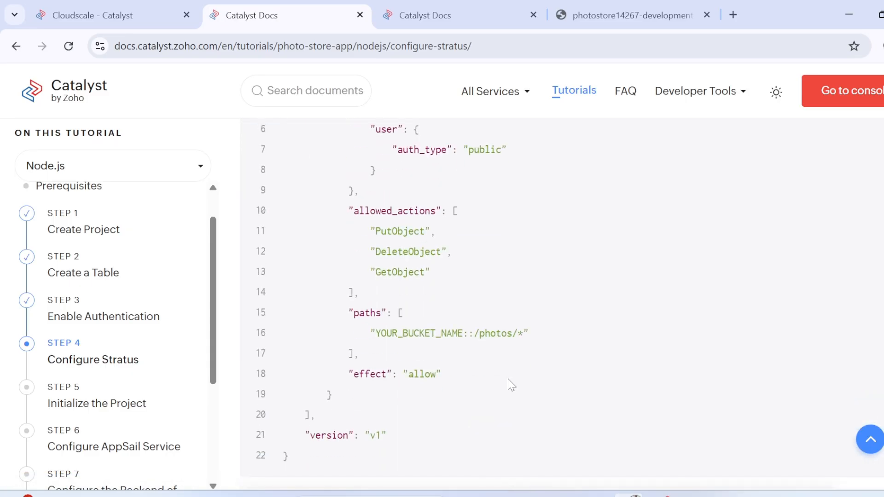
scroll(508, 380, down, 2)
scroll(596, 355, down, 3)
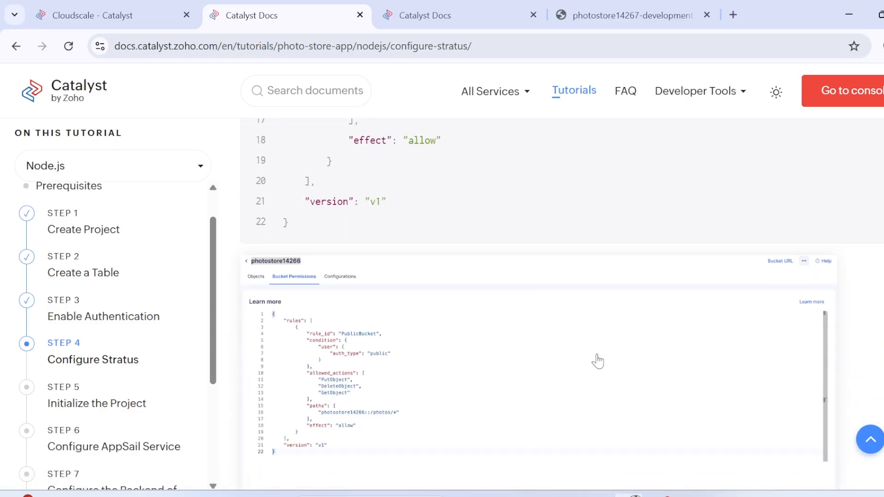